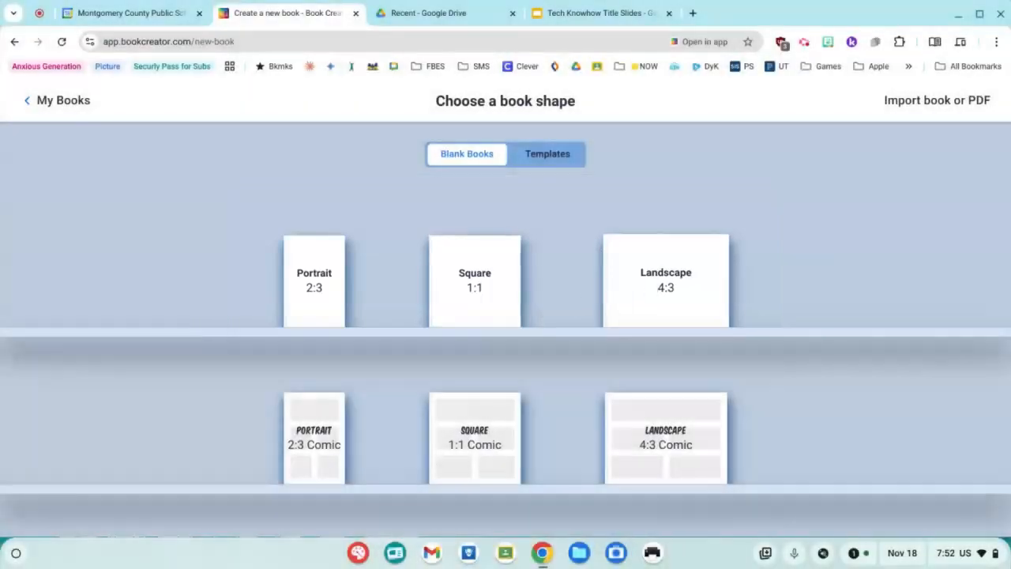
- Create a blank book in the Landscape 4:3 shape
click(652, 289)
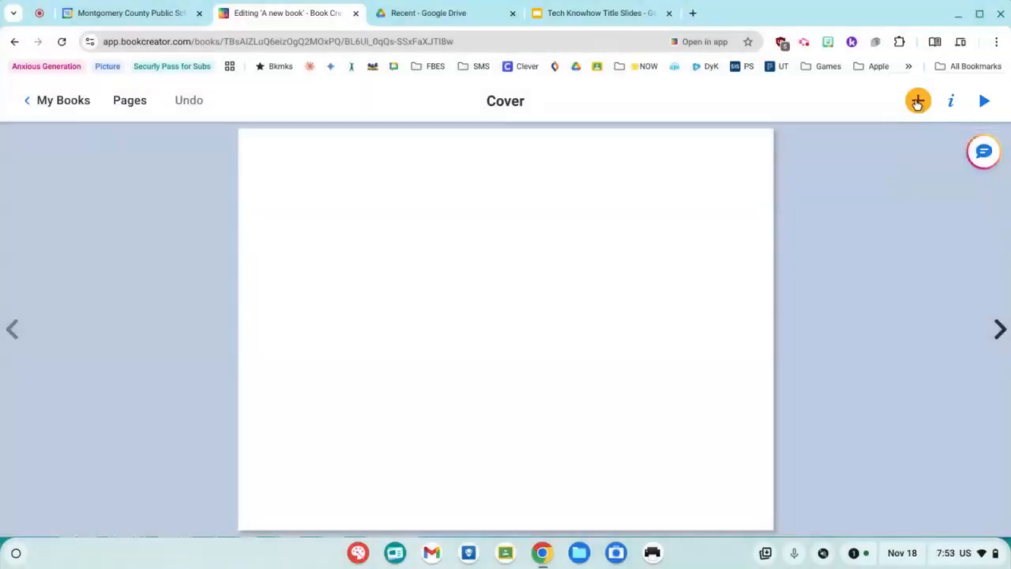
- Look over the add-item and page options, preview the blank book's pages in reading mode, and return to editing the cover
click(917, 101)
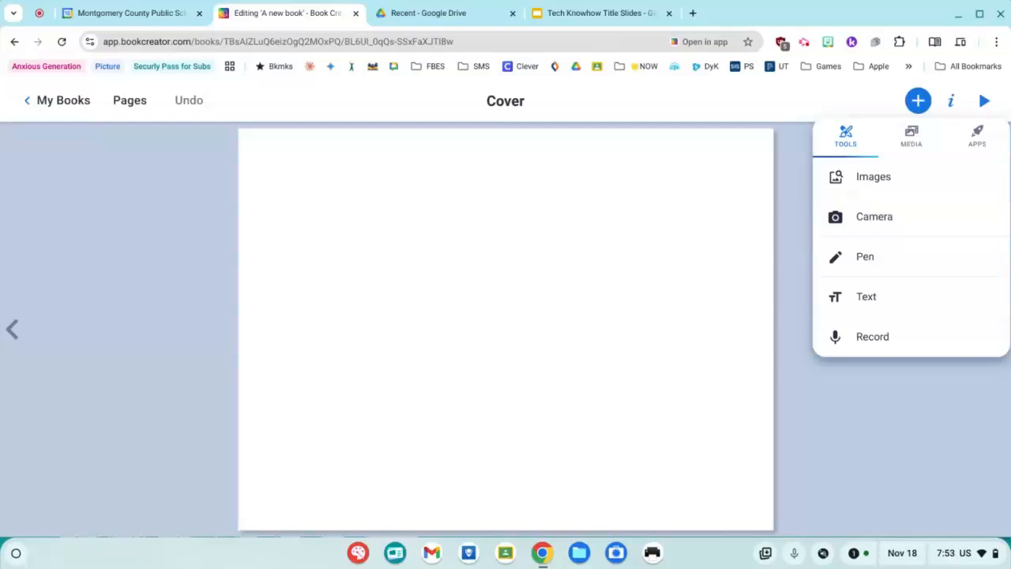
click(951, 101)
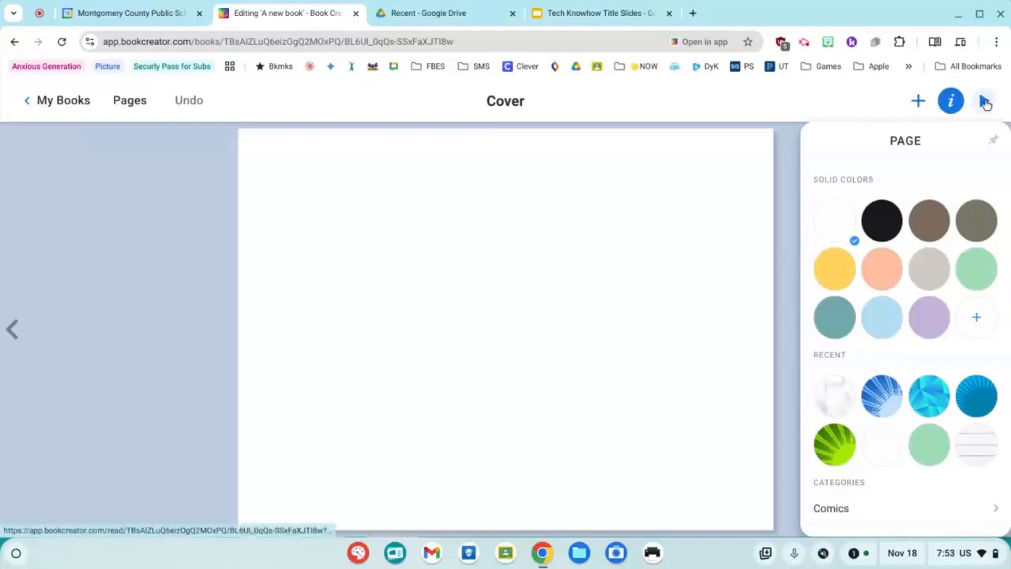
click(984, 102)
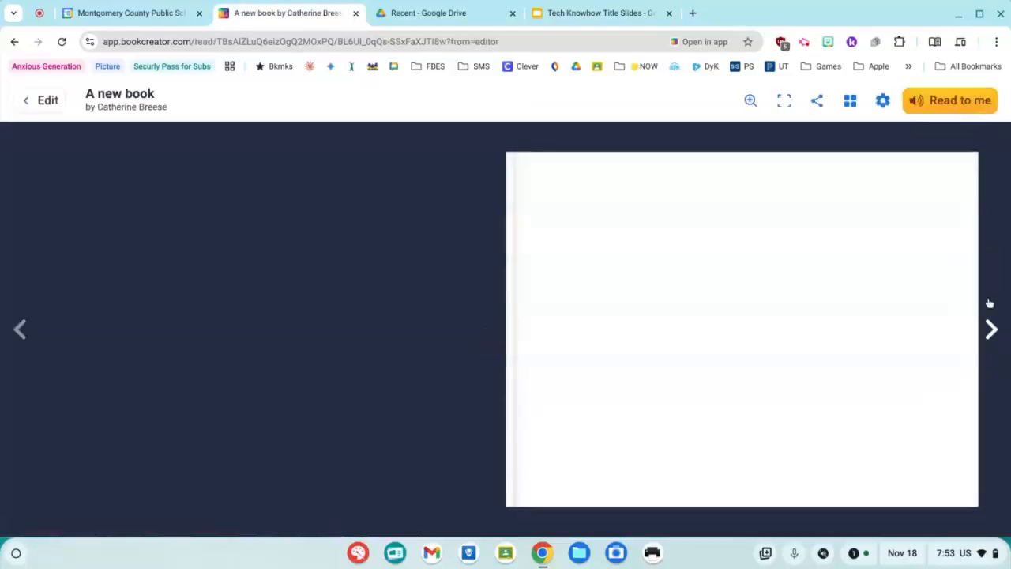
click(993, 329)
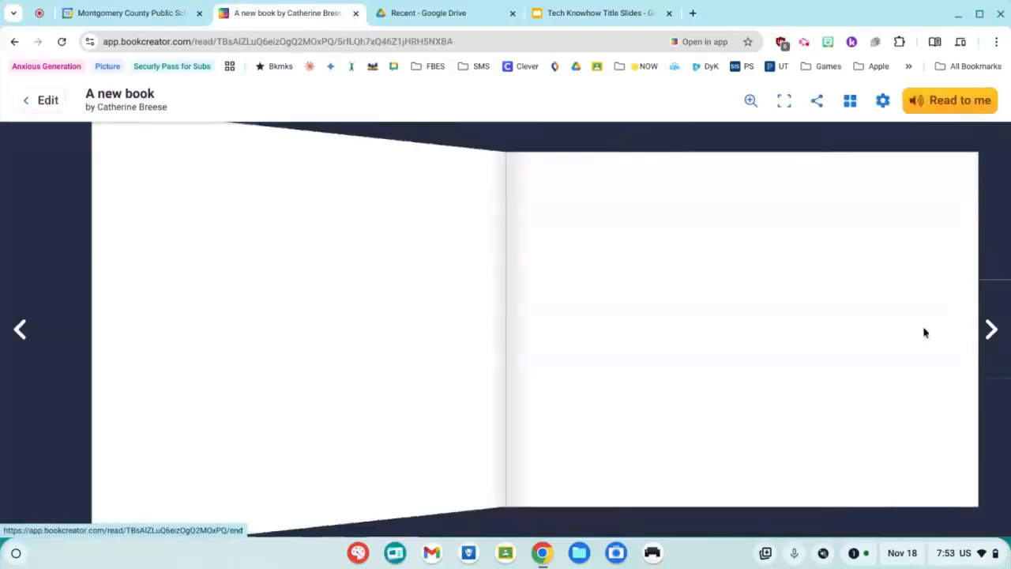
click(19, 330)
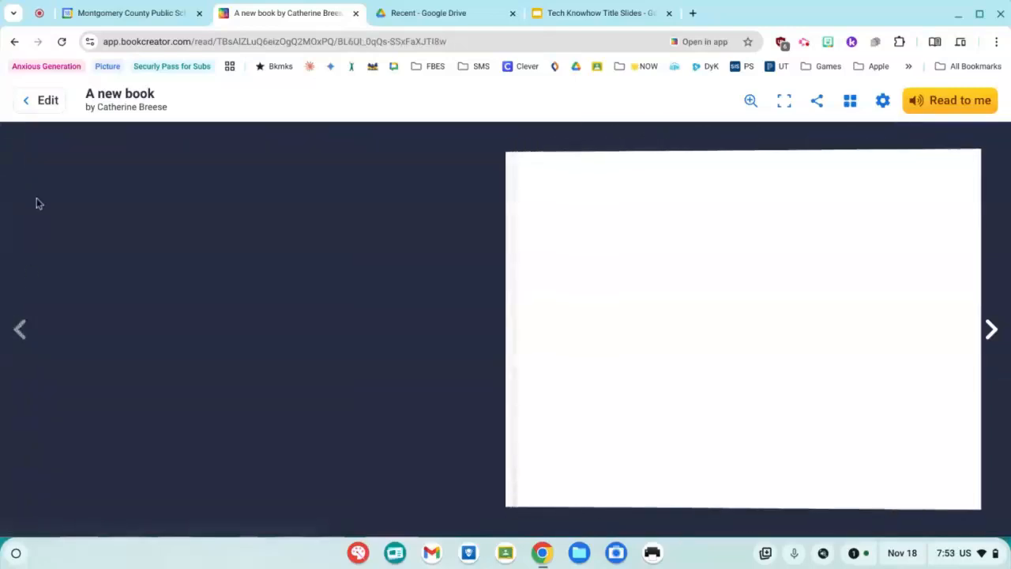
click(46, 101)
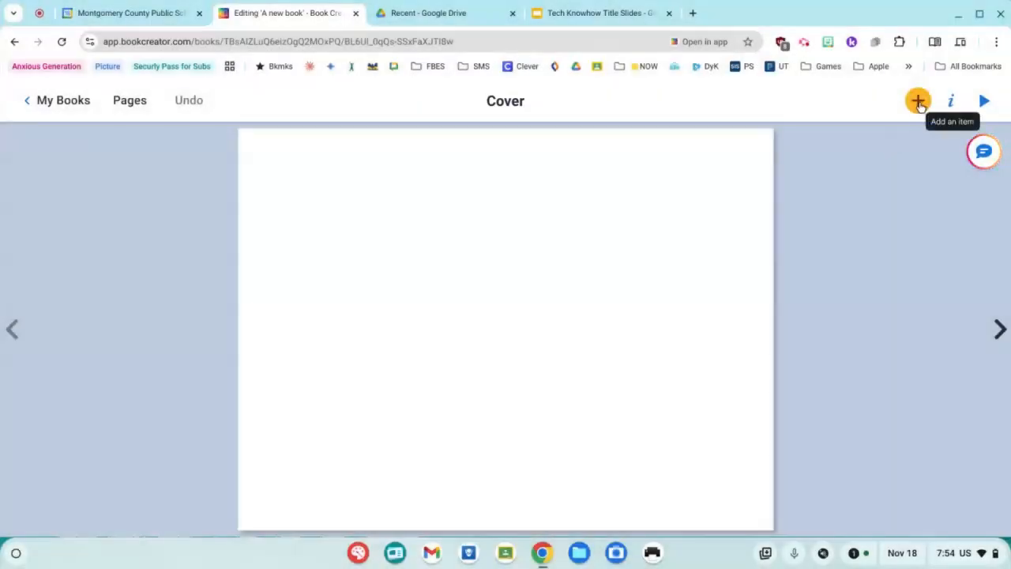
- Add the purple right triangle shape to the cover, with its right angle at the lower left
click(918, 102)
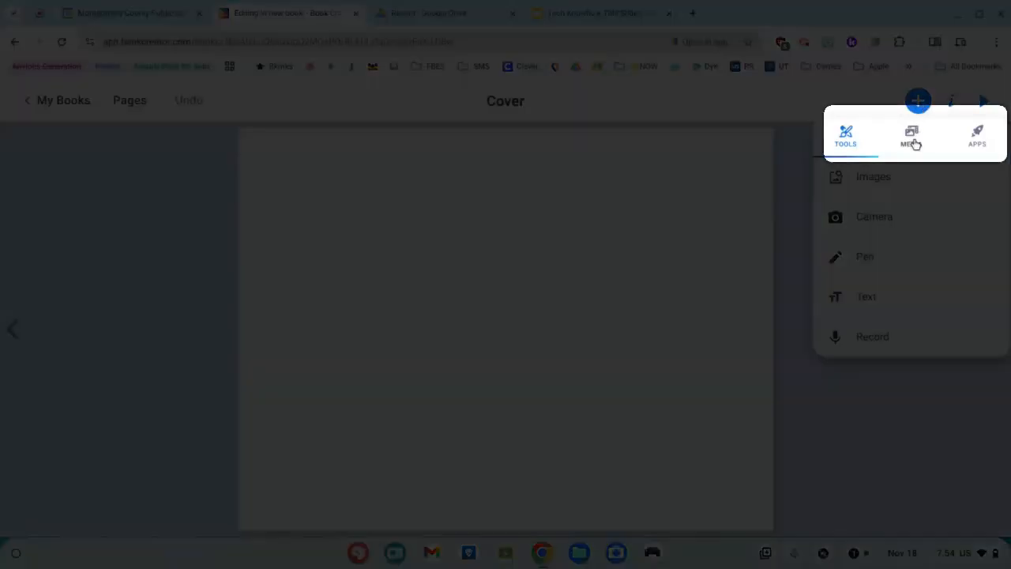
click(914, 138)
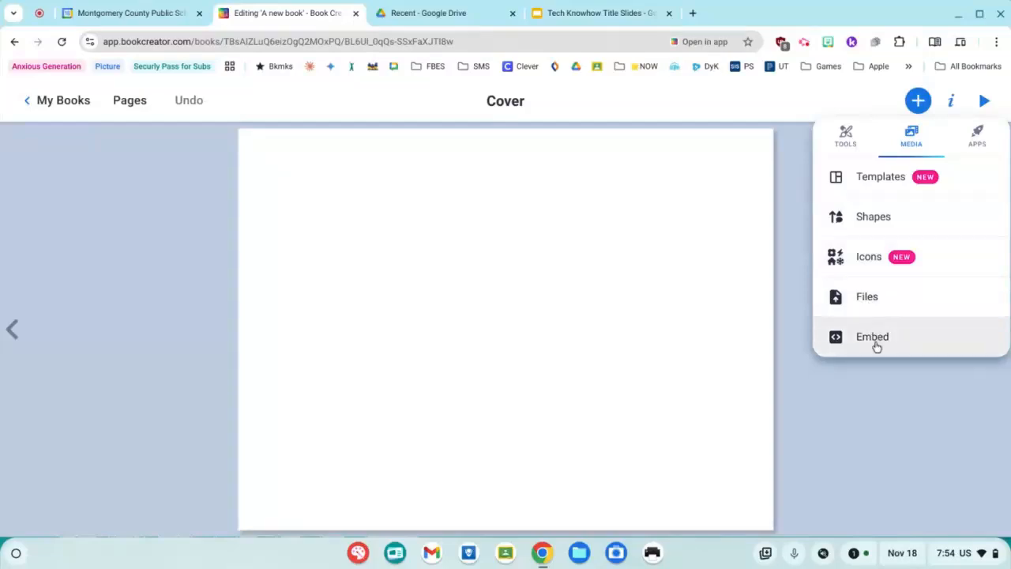
click(874, 219)
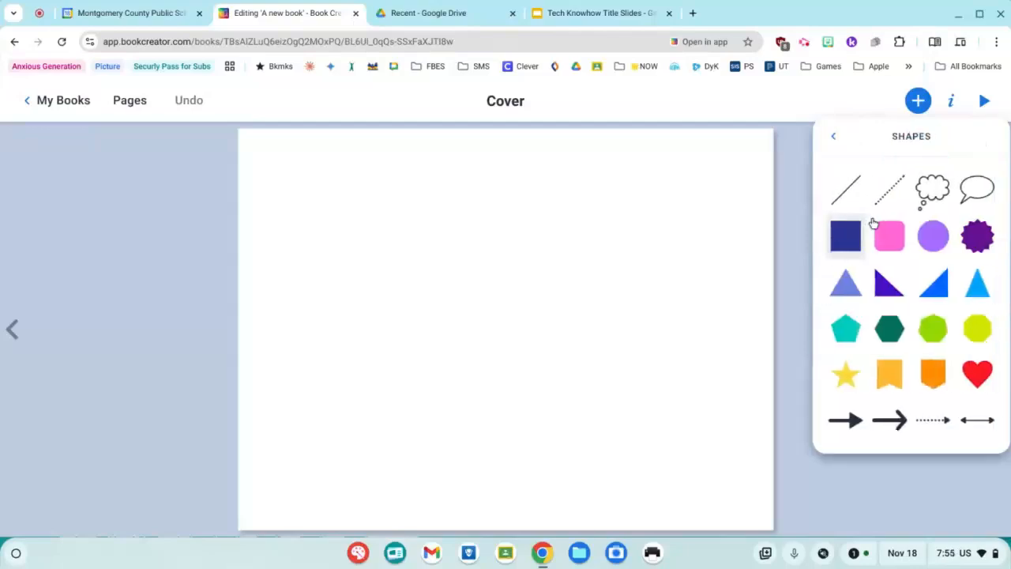
click(889, 288)
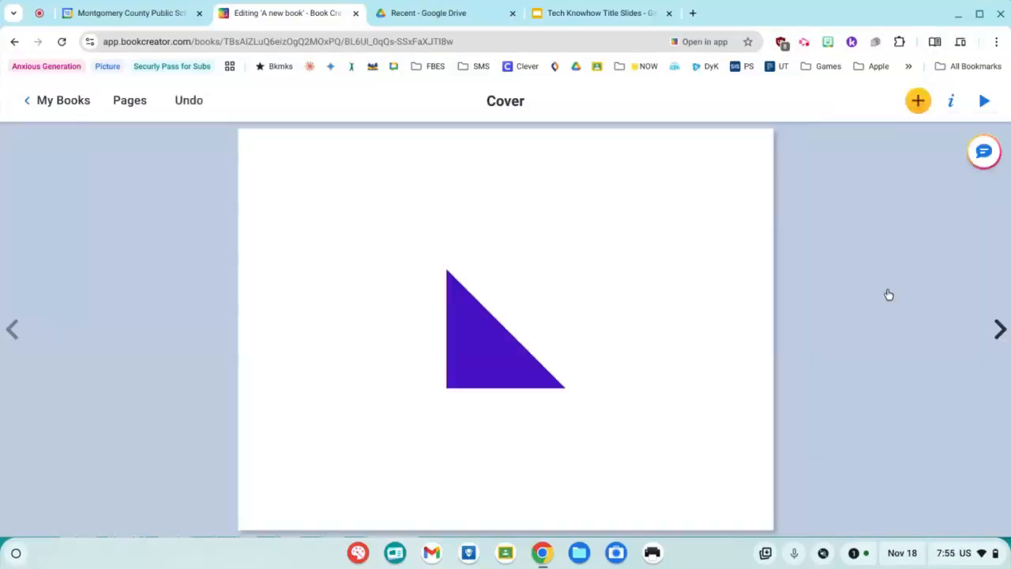
- Enlarge the triangle to about half the cover's width and three quarters of its height, and shift it slightly down
click(481, 374)
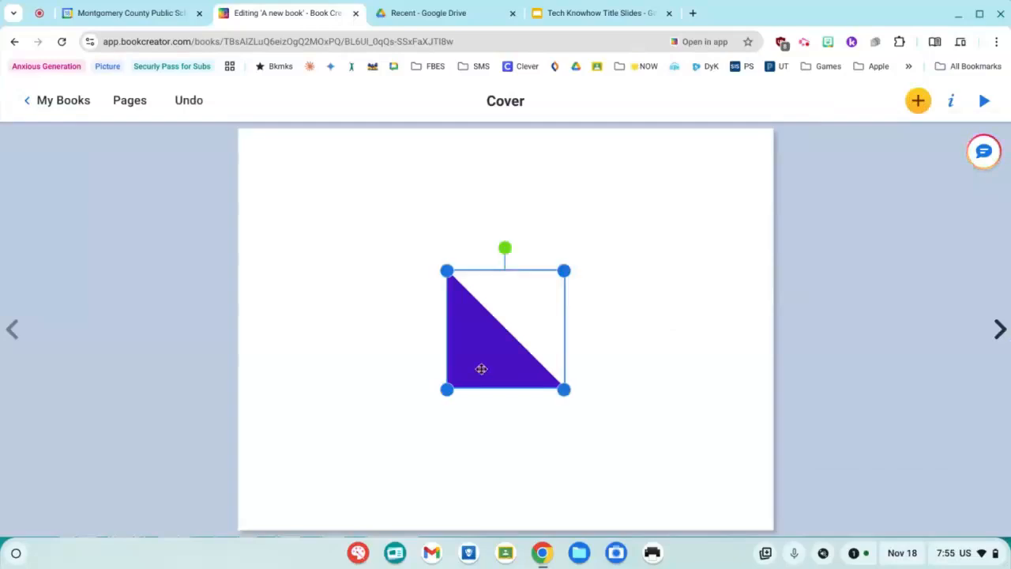
drag(447, 271, 345, 180)
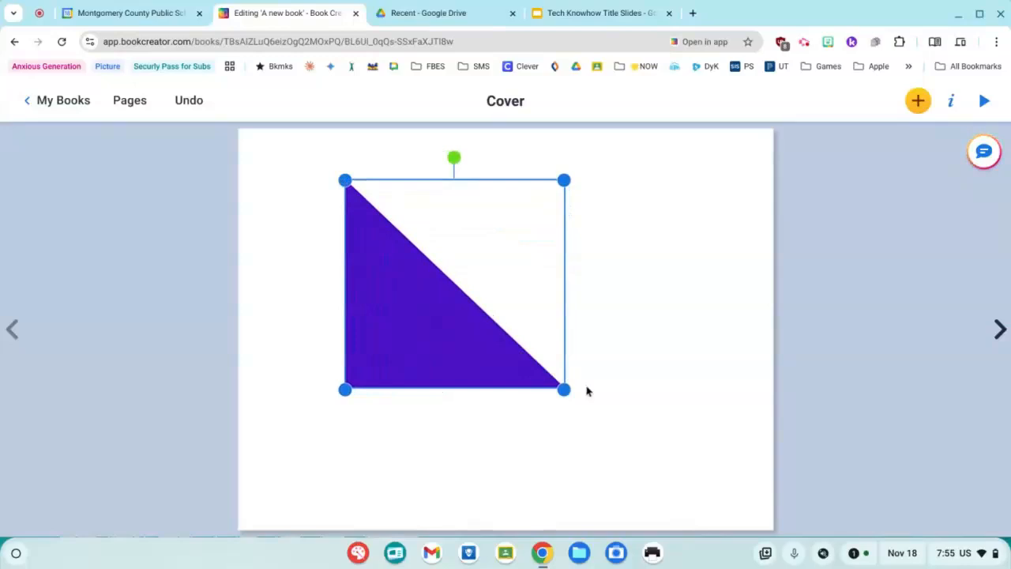
drag(564, 388, 612, 477)
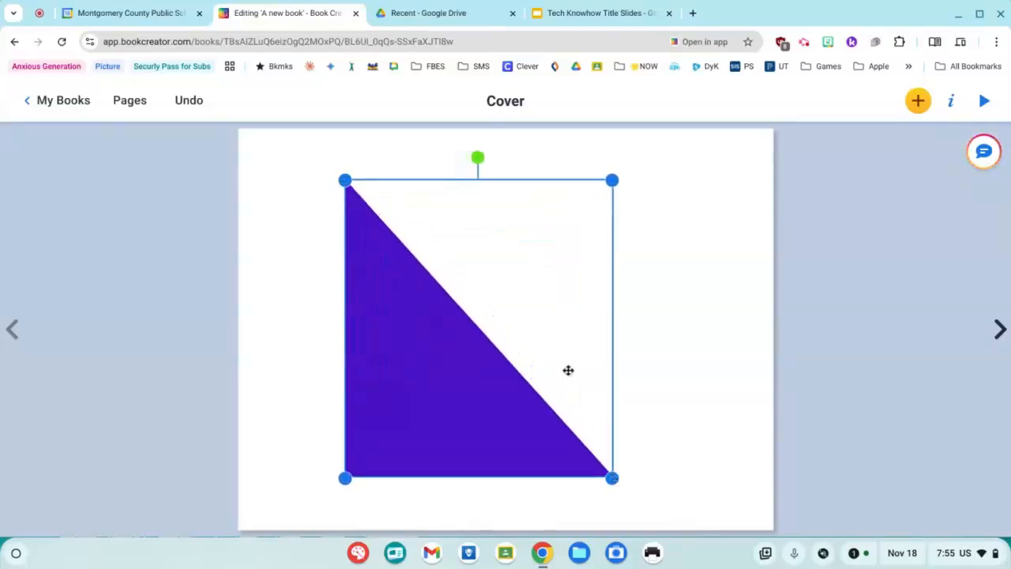
drag(527, 316, 524, 340)
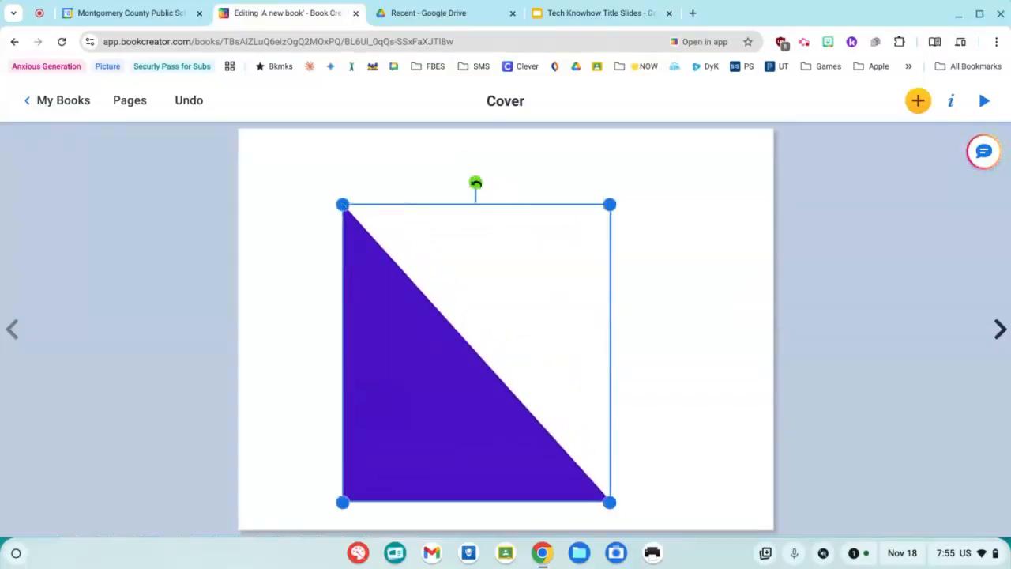
drag(492, 182, 455, 190)
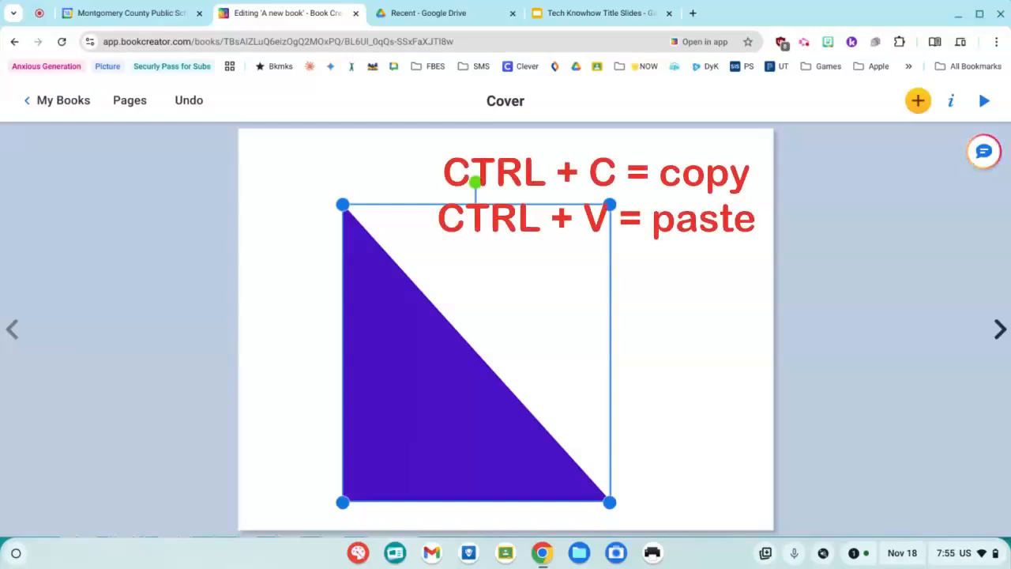
- Duplicate the purple triangle and place the copy slightly to the right, overlapping the original along the same baseline
key(ctrl+v)
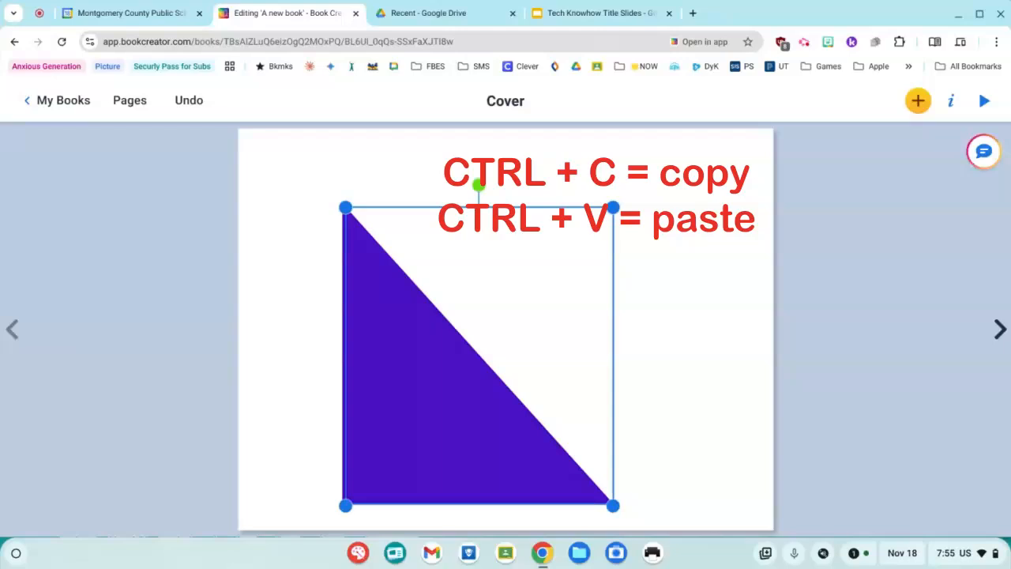
drag(388, 358, 433, 355)
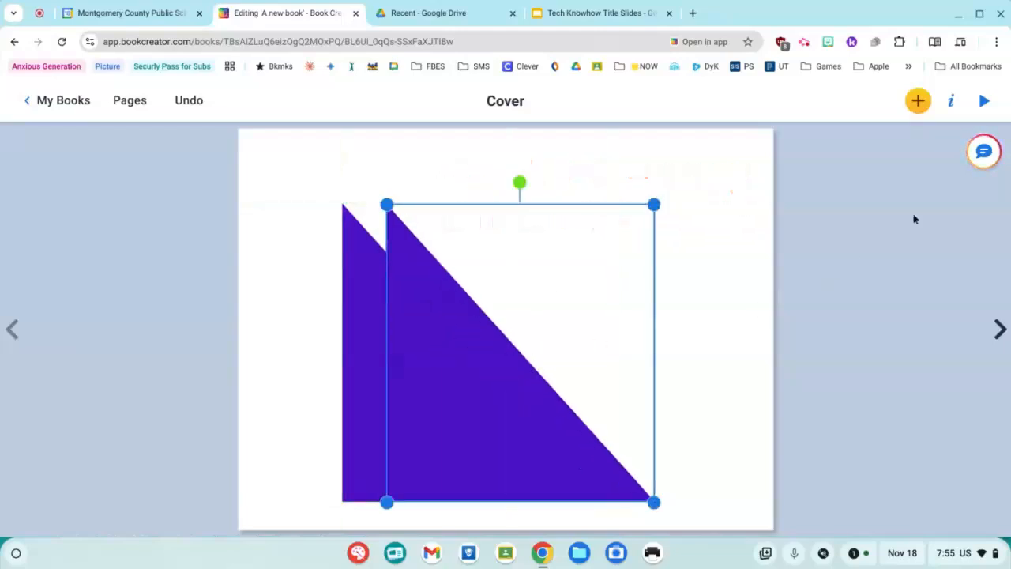
- Recolor the copied triangle with the custom teal color 25dcc1
click(952, 104)
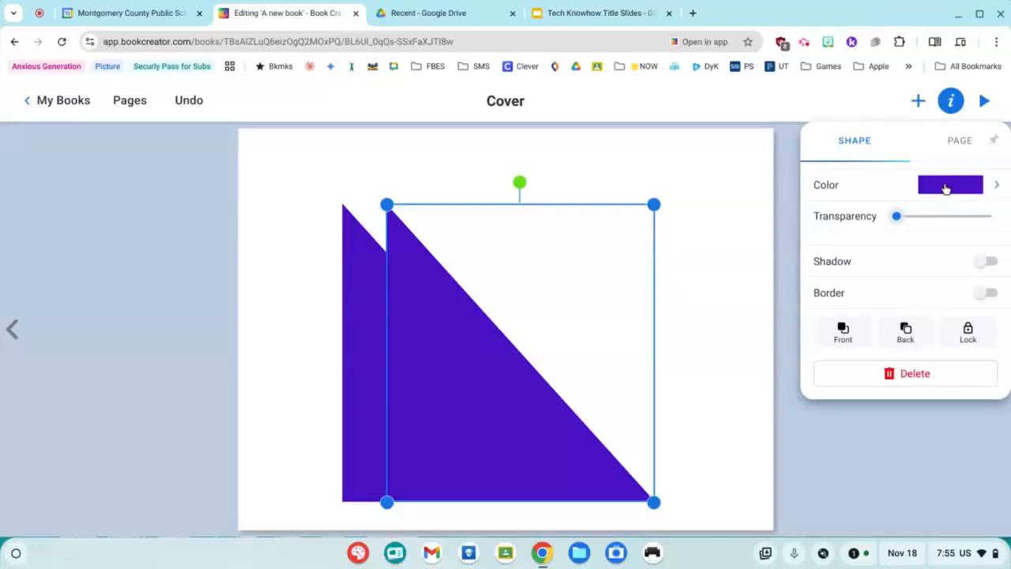
click(946, 186)
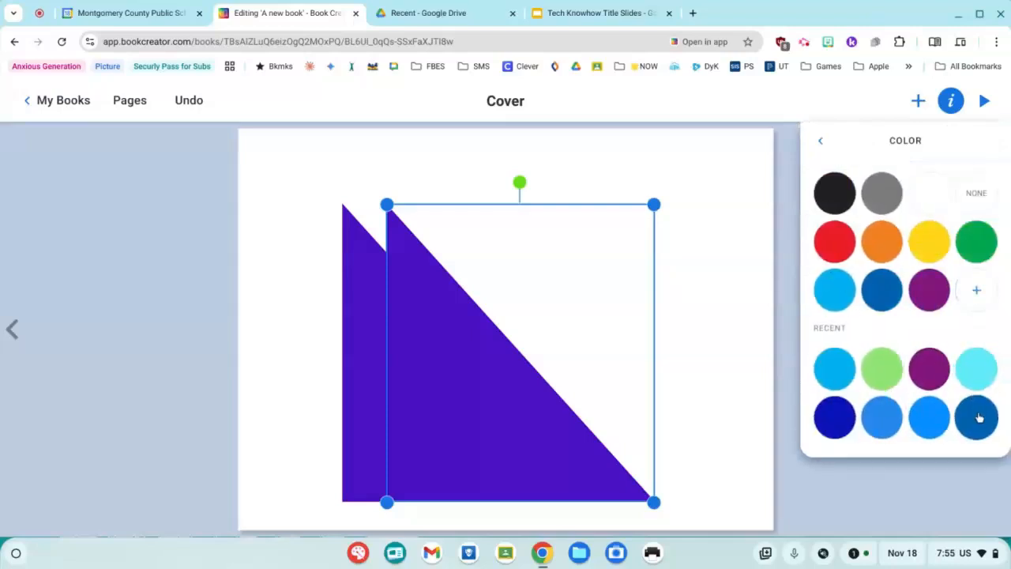
click(978, 292)
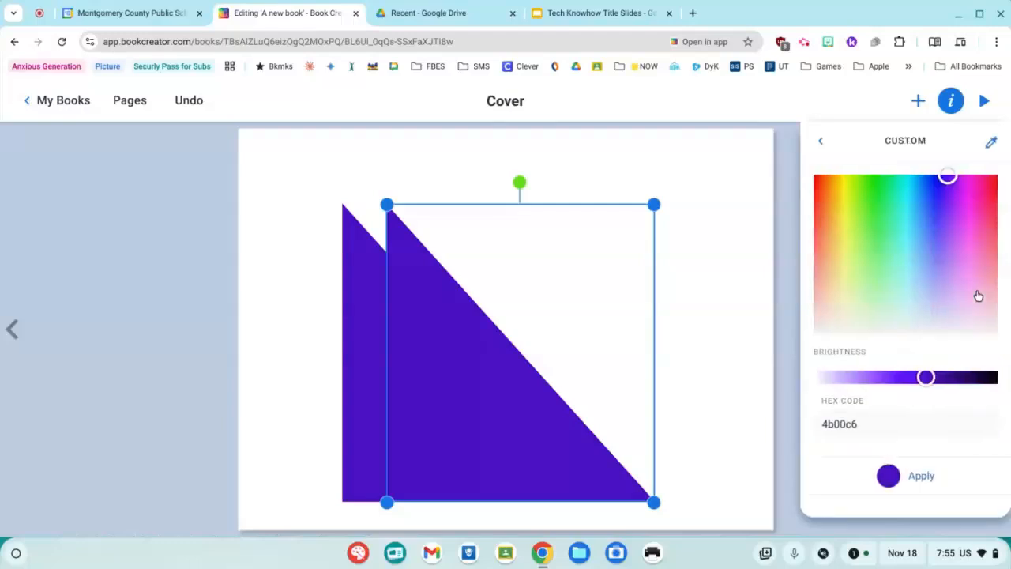
drag(949, 178, 901, 219)
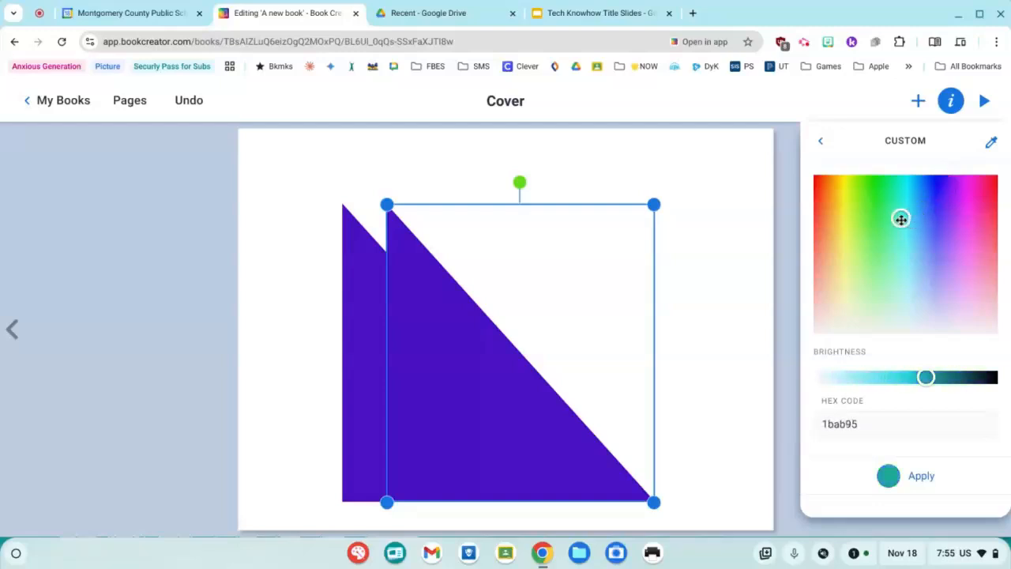
drag(926, 377, 904, 377)
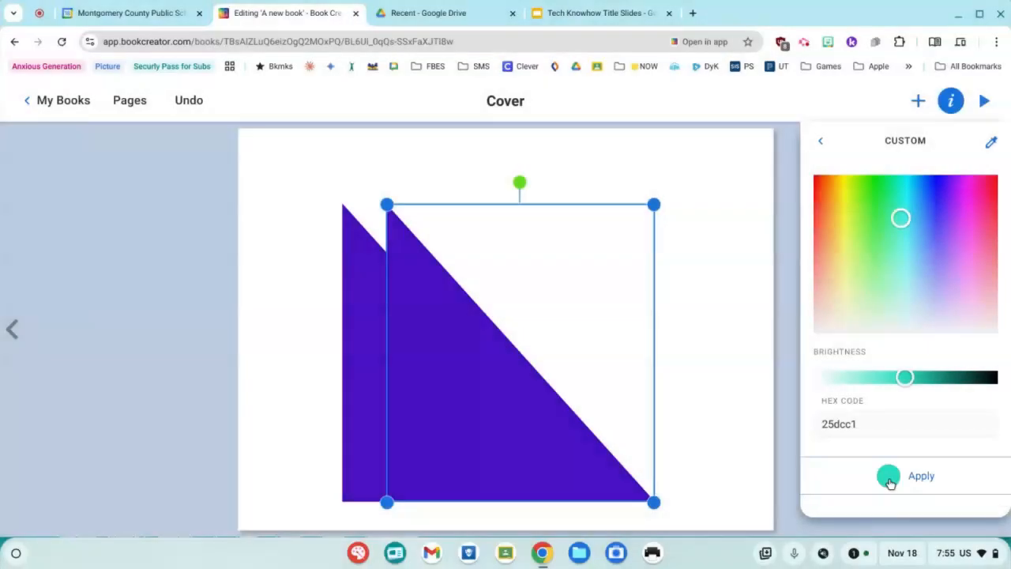
click(890, 478)
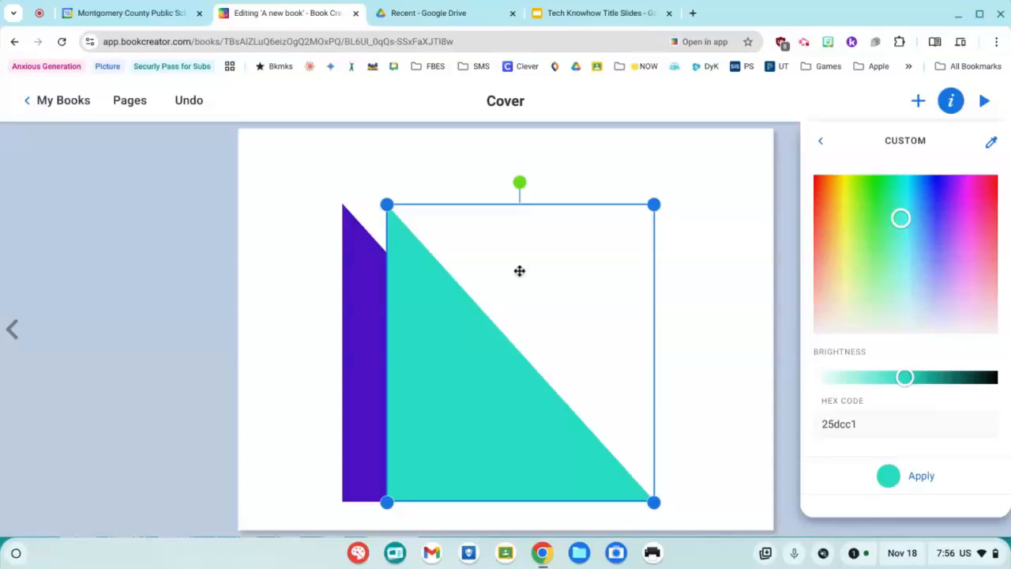
- Turn on the shadow for the teal triangle
click(952, 104)
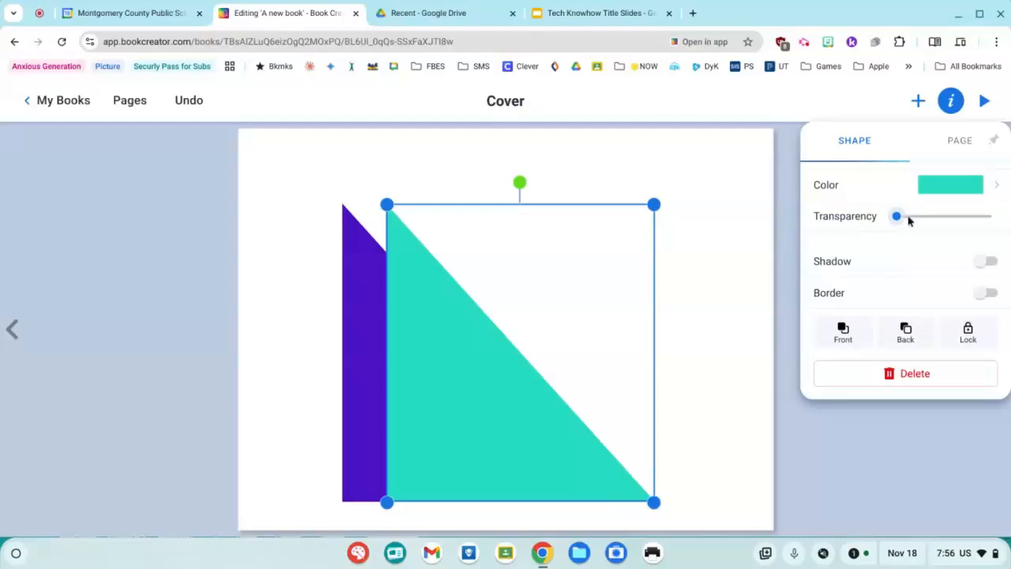
mouse_move(901, 218)
mouse_down()
mouse_move(930, 216)
mouse_move(905, 221)
mouse_up()
click(984, 267)
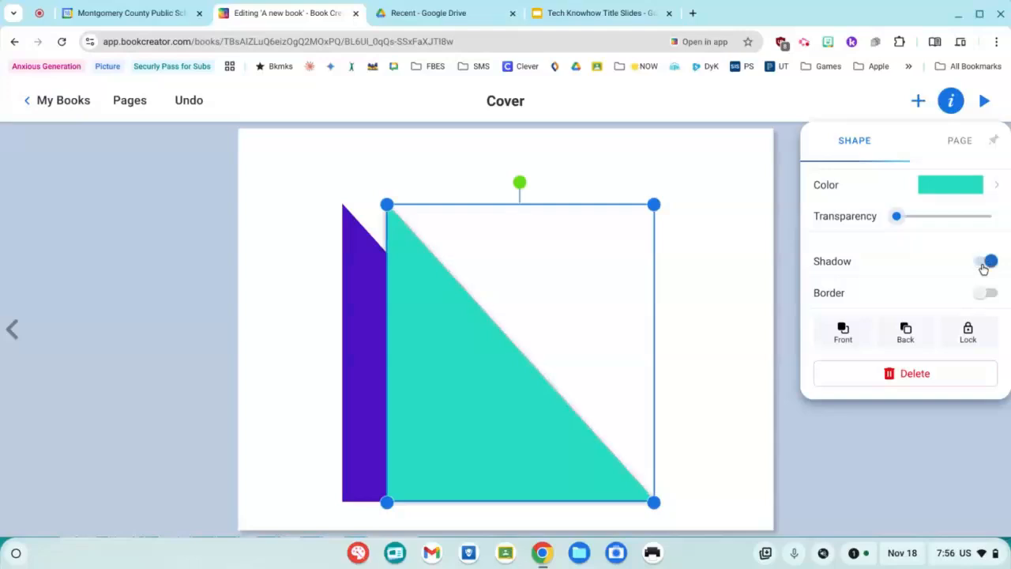
- Turn on the shadow for the purple triangle, and try a border on it before switching the border off again
click(361, 350)
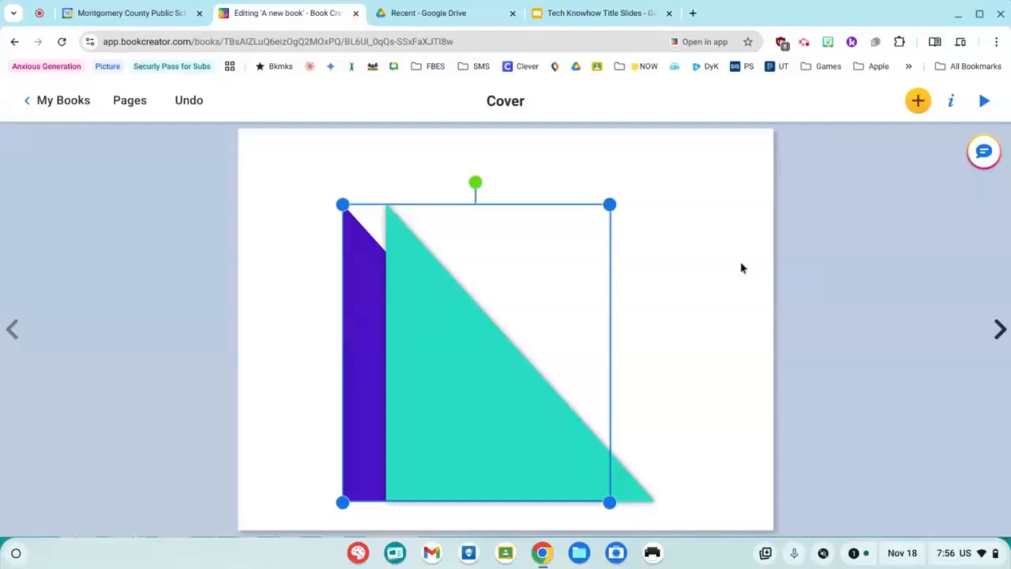
click(950, 101)
click(985, 261)
click(986, 293)
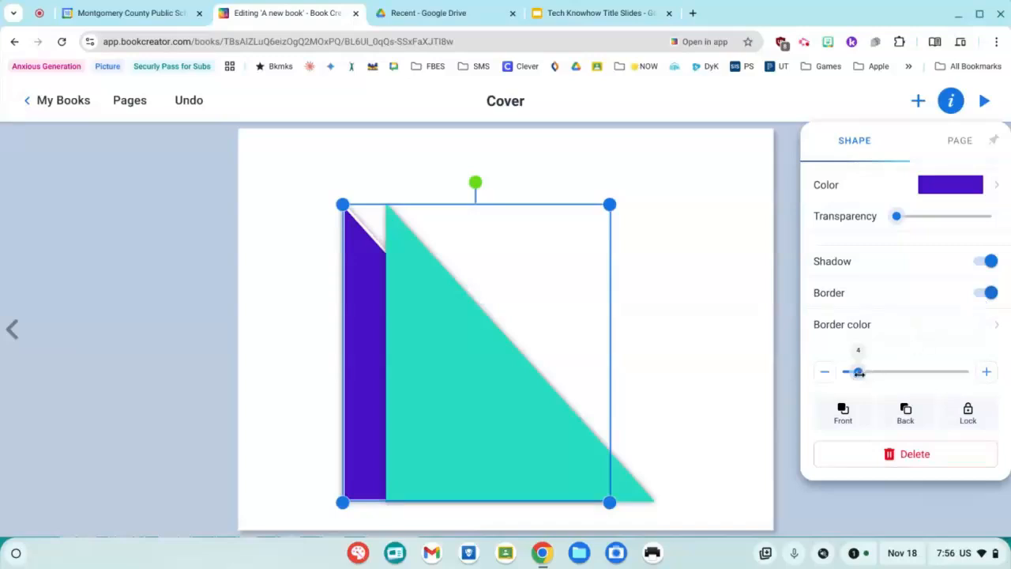
click(986, 293)
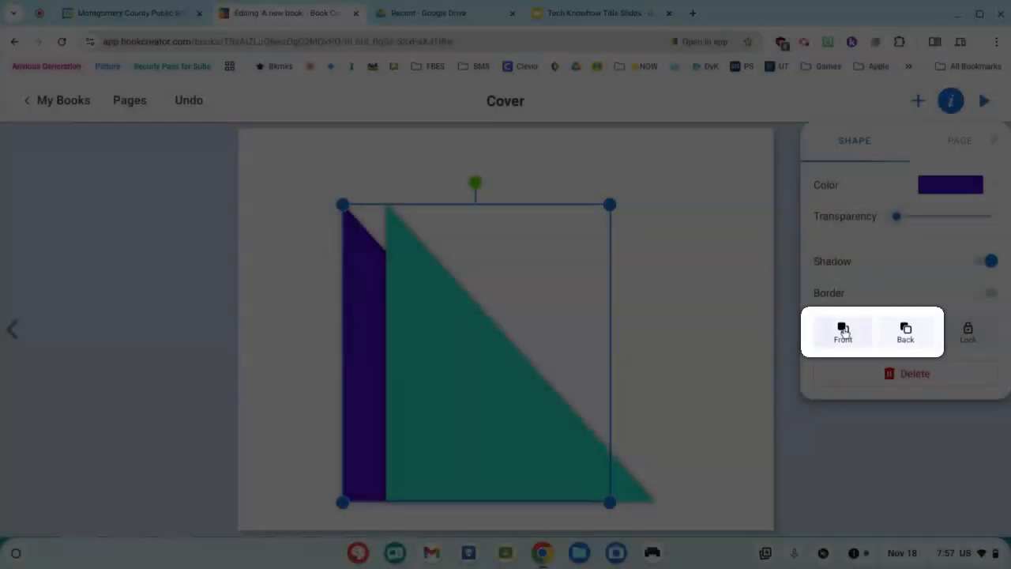
- Try bringing the purple triangle to the front, and send it back behind the teal one
click(843, 330)
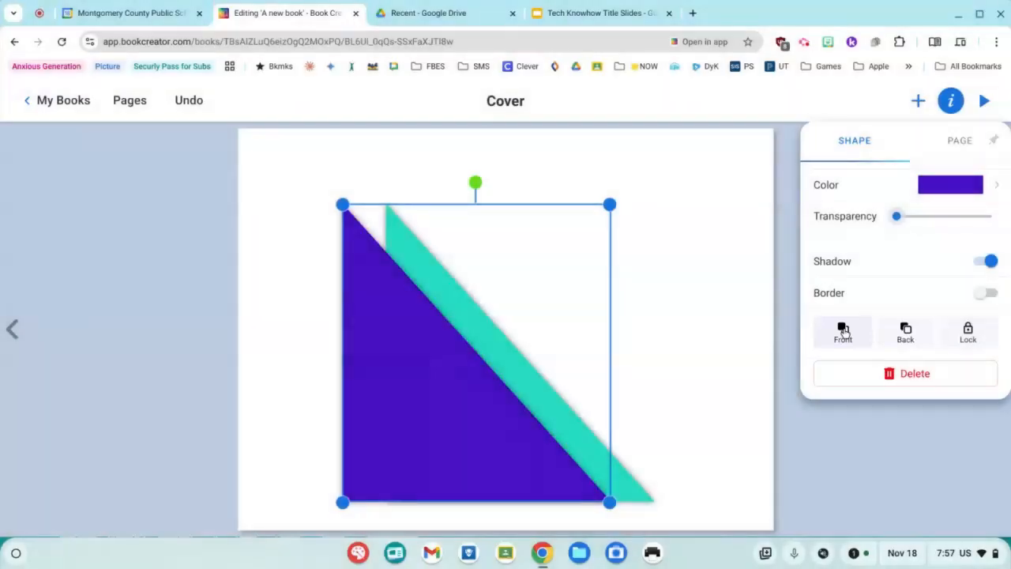
click(905, 332)
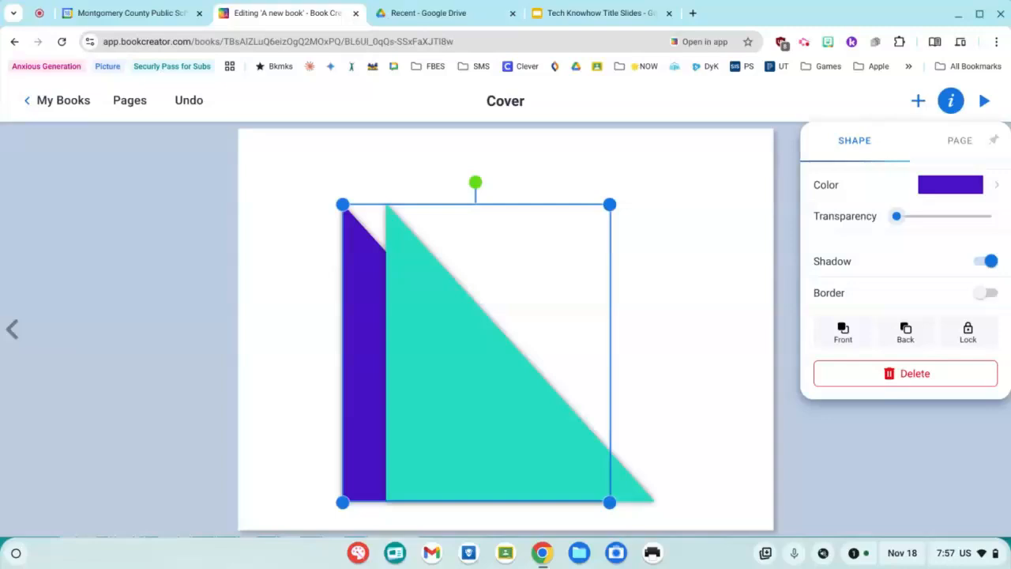
click(856, 190)
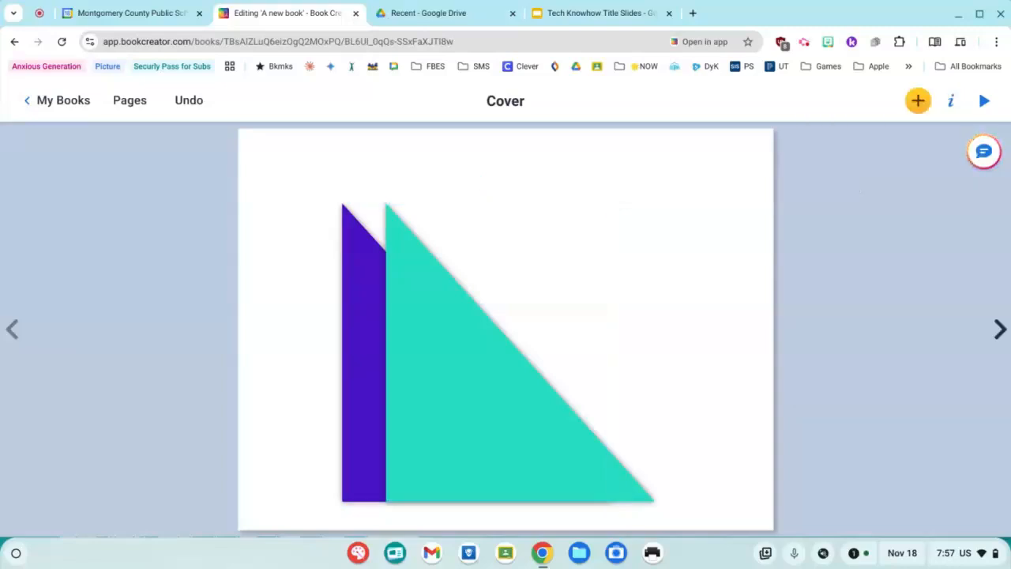
- Add the text "This is the Cover!" at the upper right of the cover, and shift the teal triangle slightly left
click(918, 102)
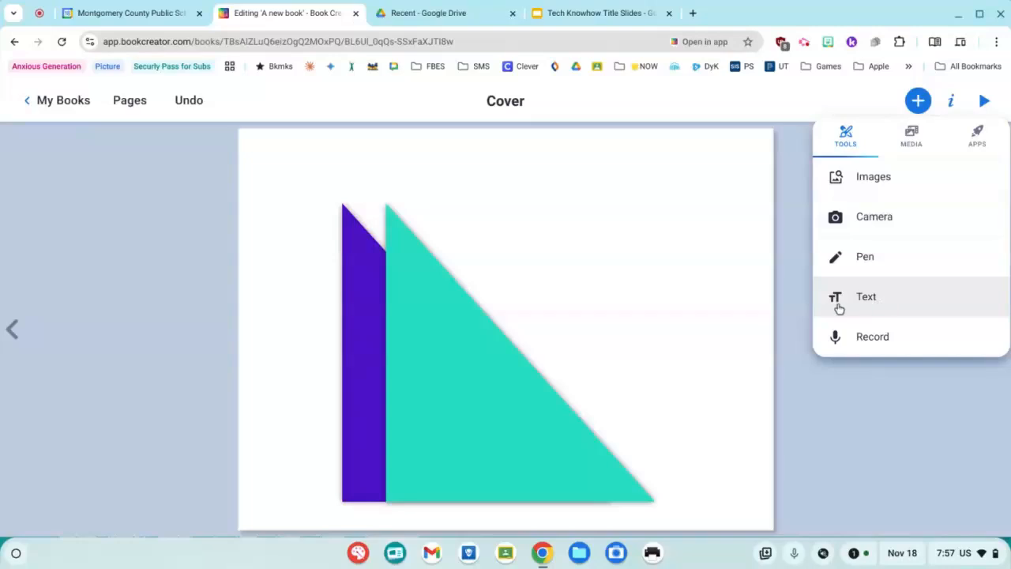
click(875, 301)
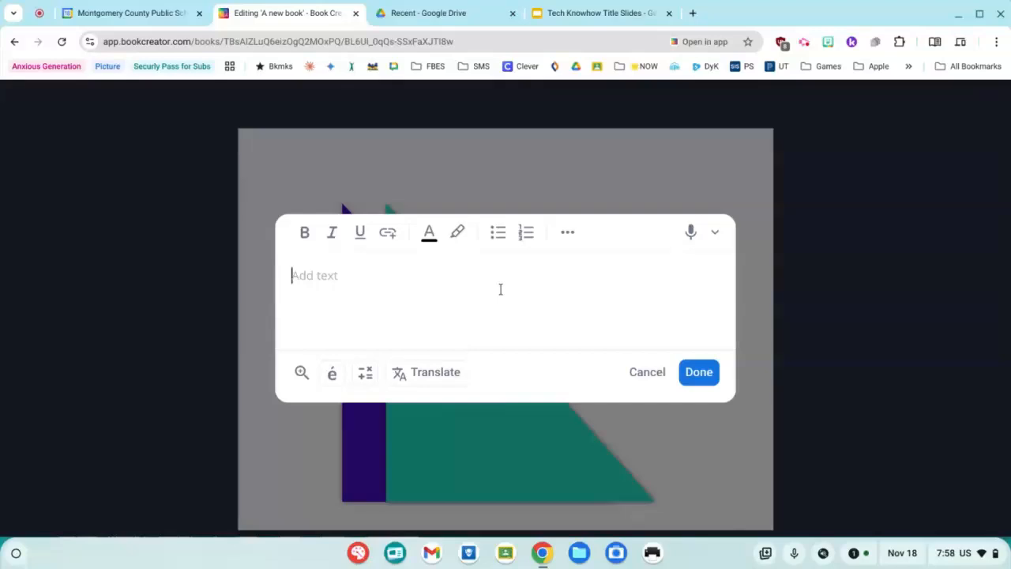
text(This is the Cover!)
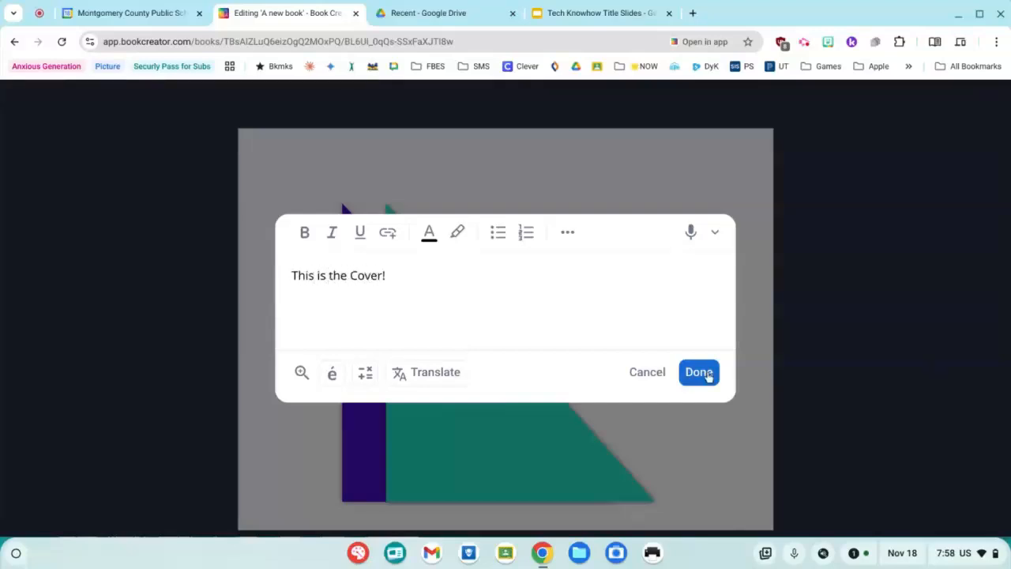
click(700, 373)
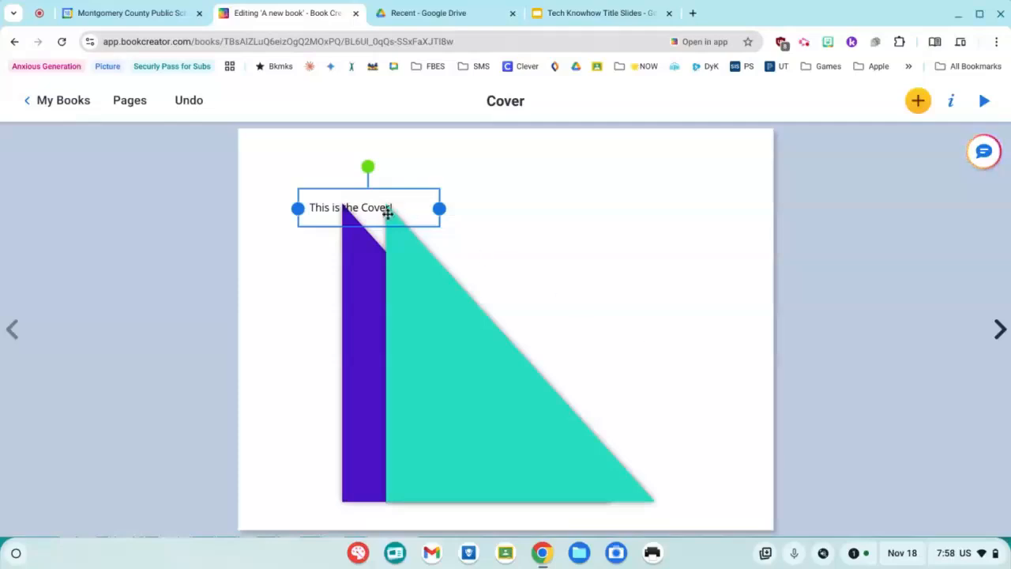
drag(361, 199, 545, 256)
drag(442, 326, 421, 320)
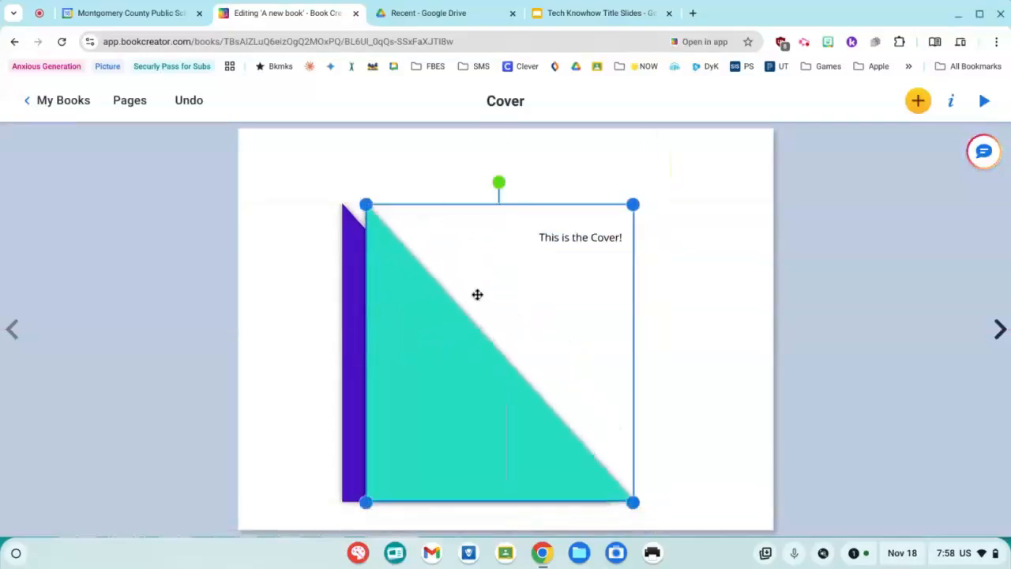
click(577, 239)
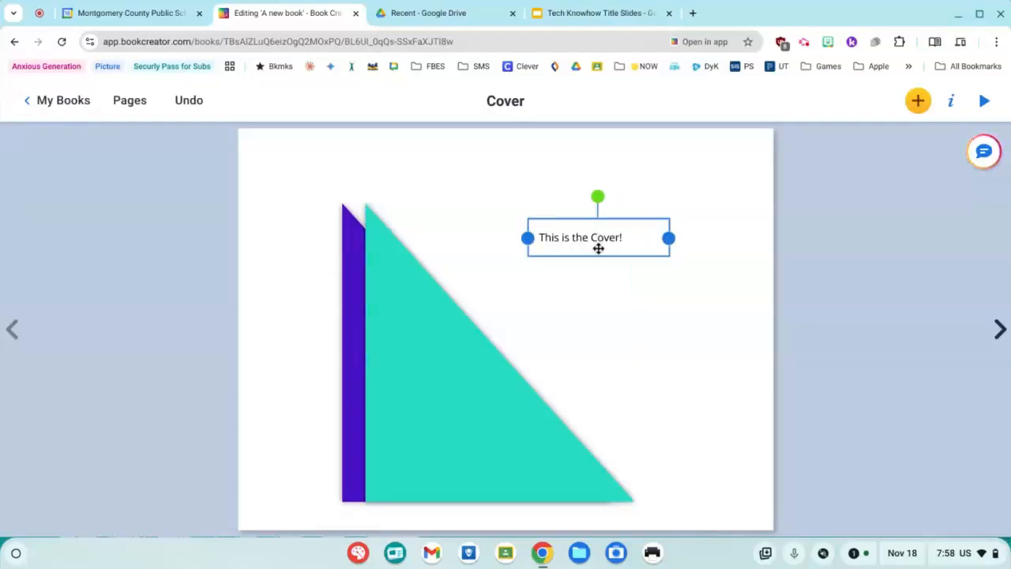
double_click(599, 251)
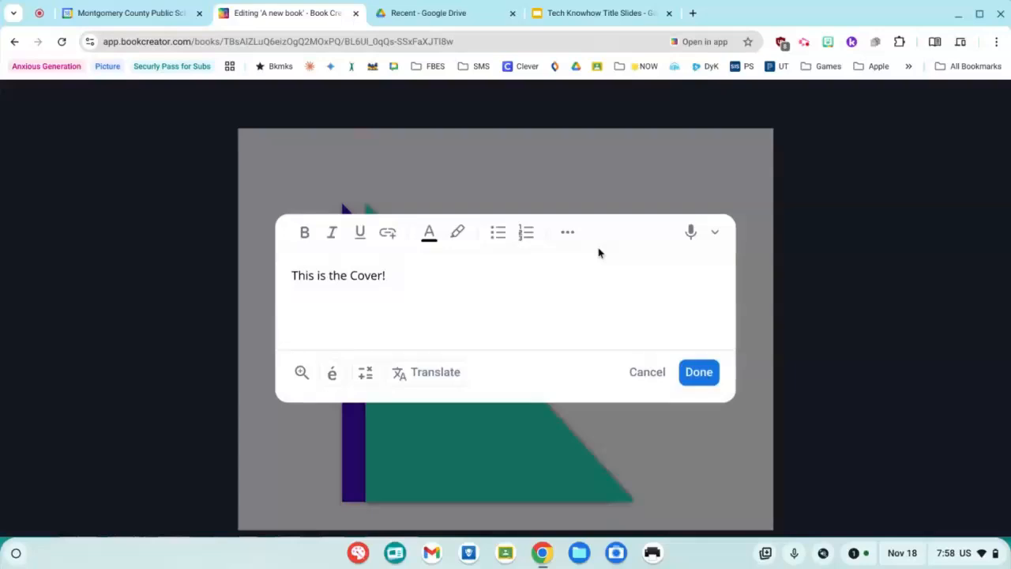
click(652, 376)
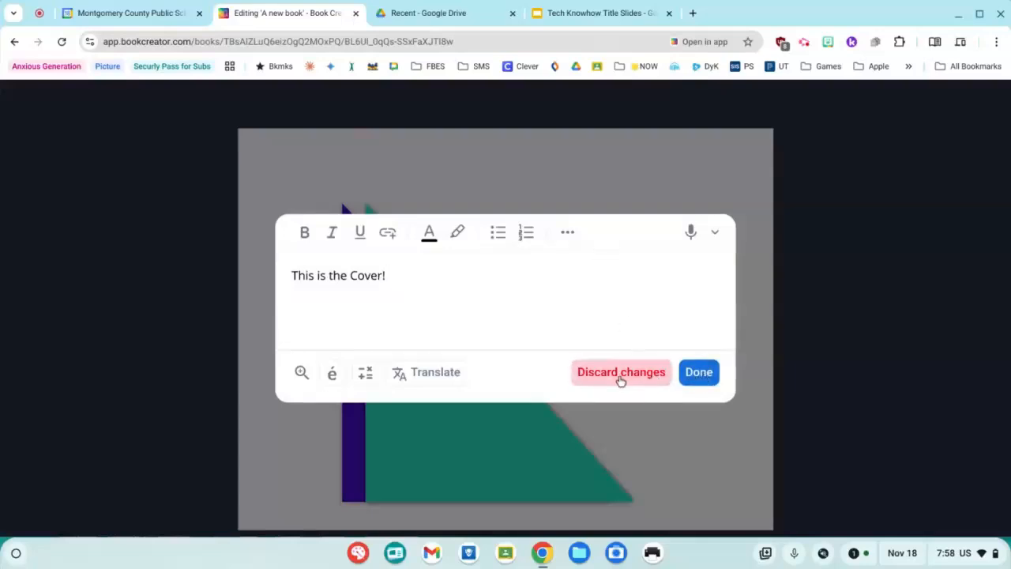
click(624, 378)
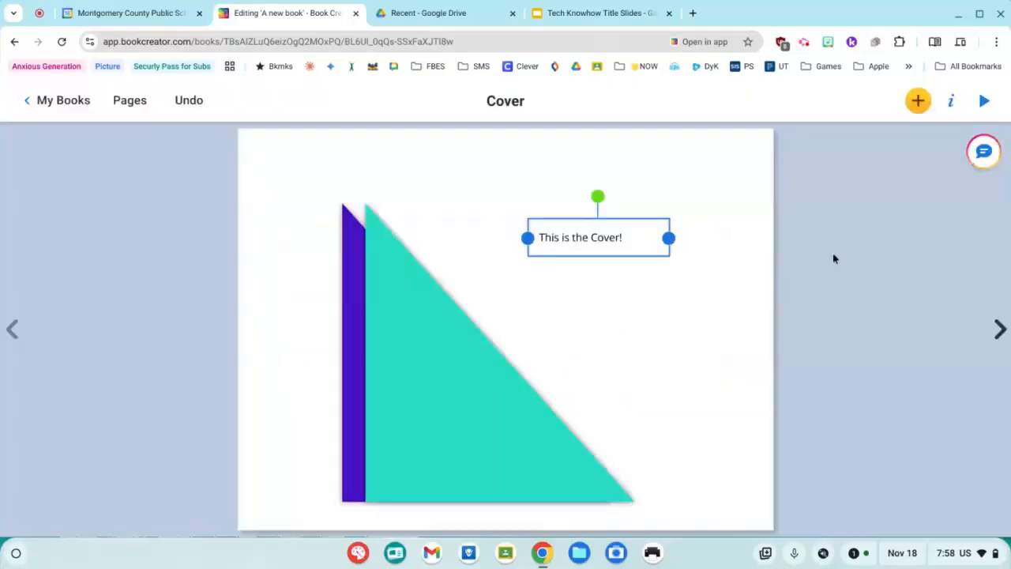
- Set the cover title's text size to 73 and center-align it
click(952, 108)
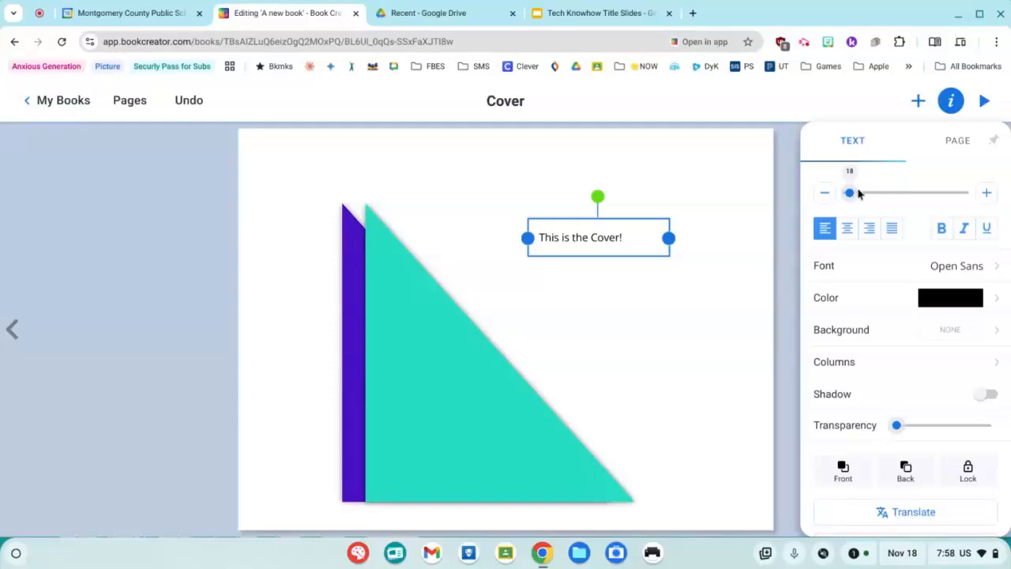
drag(851, 193, 879, 192)
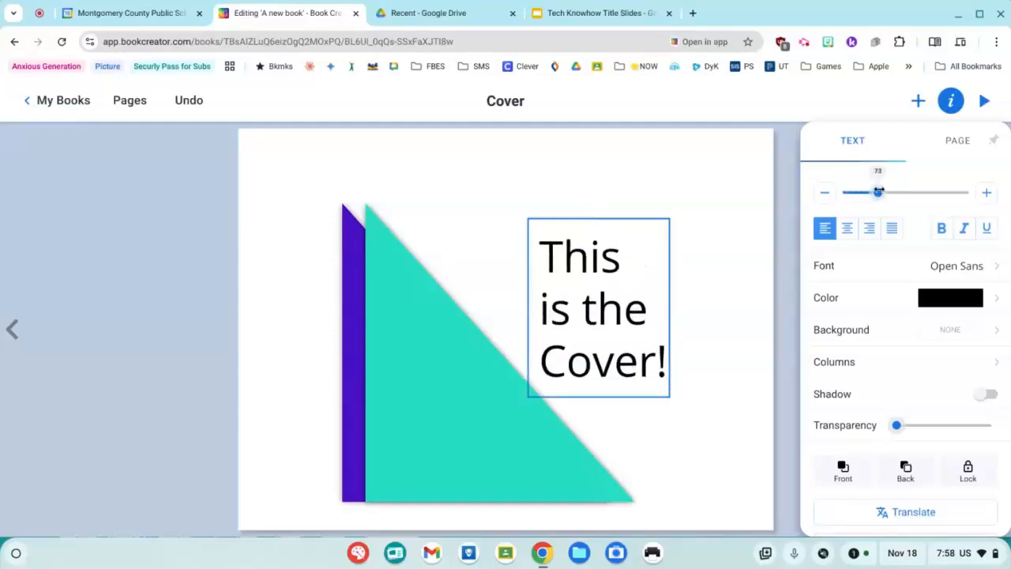
click(847, 230)
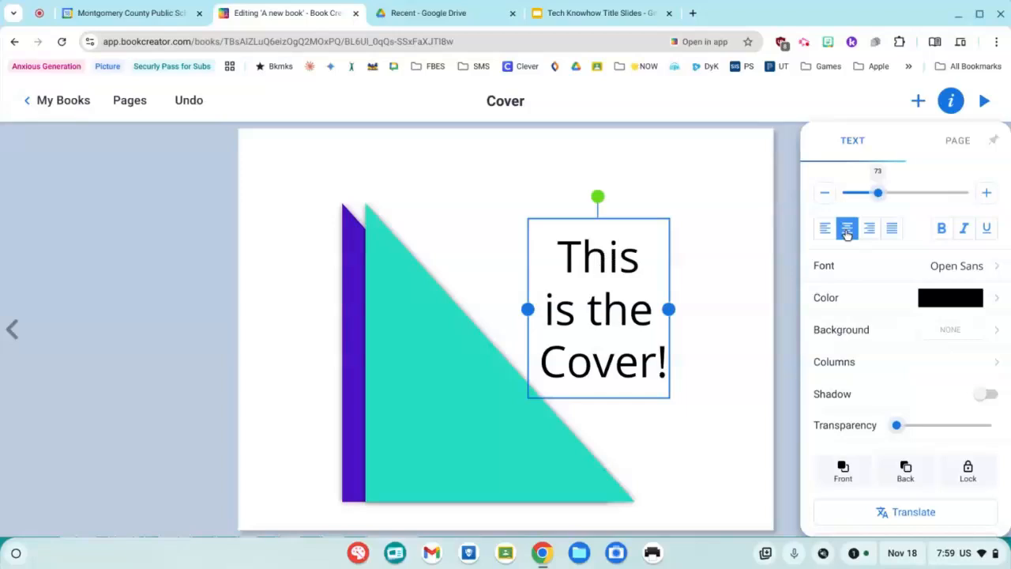
- Recolor the cover title with the recently used light green and change its font to Forum
click(950, 300)
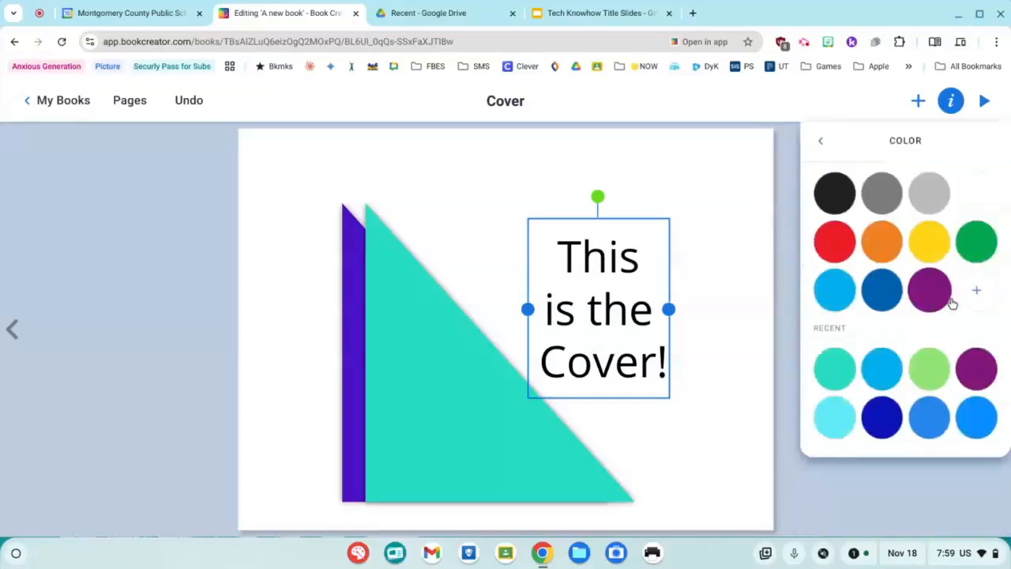
click(930, 370)
click(821, 144)
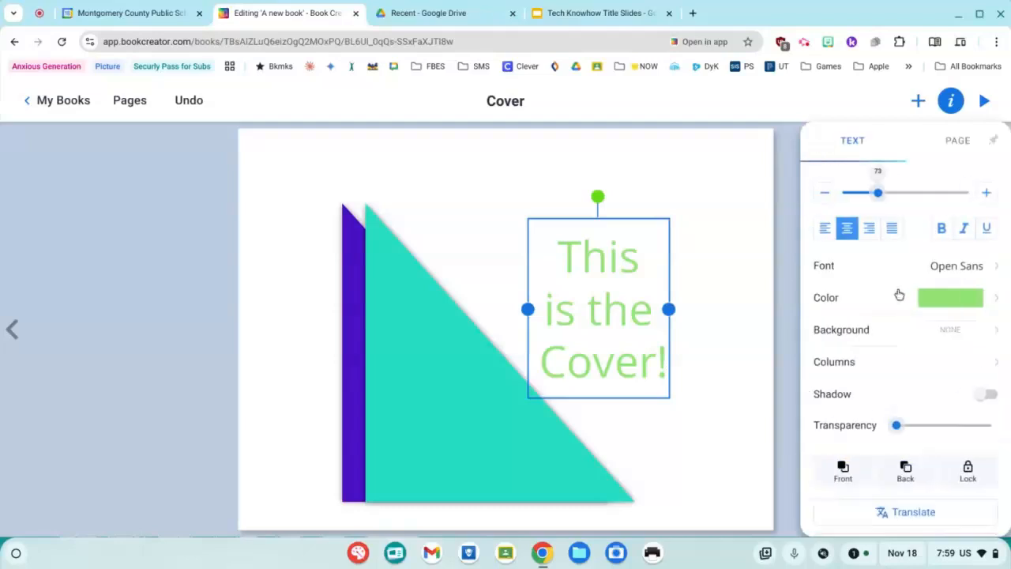
click(893, 268)
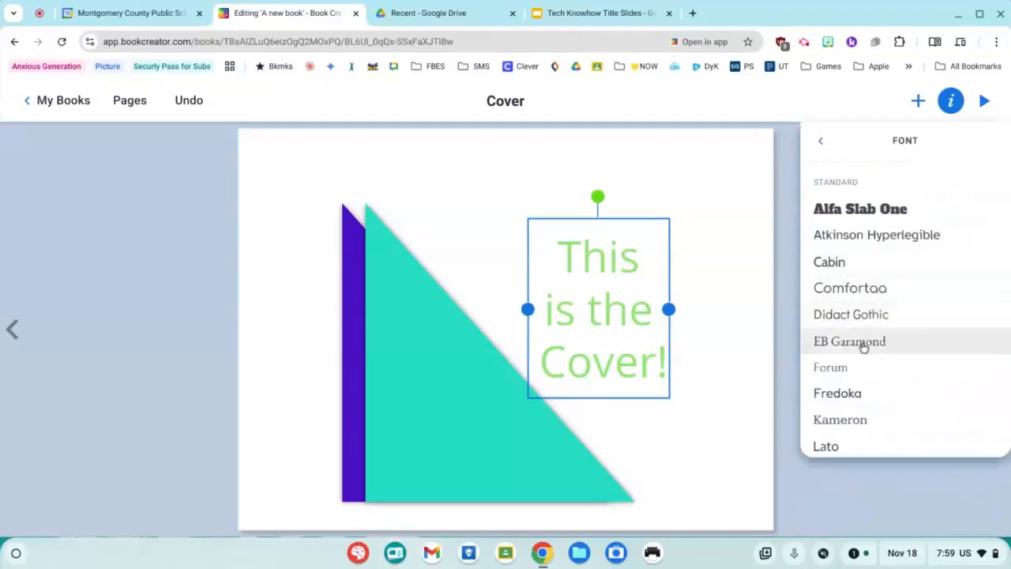
click(857, 369)
- Widen the title's text box on both sides so it fits one line, and move it up on the cover
drag(669, 309, 757, 284)
drag(529, 283, 395, 281)
drag(558, 229, 565, 180)
click(767, 374)
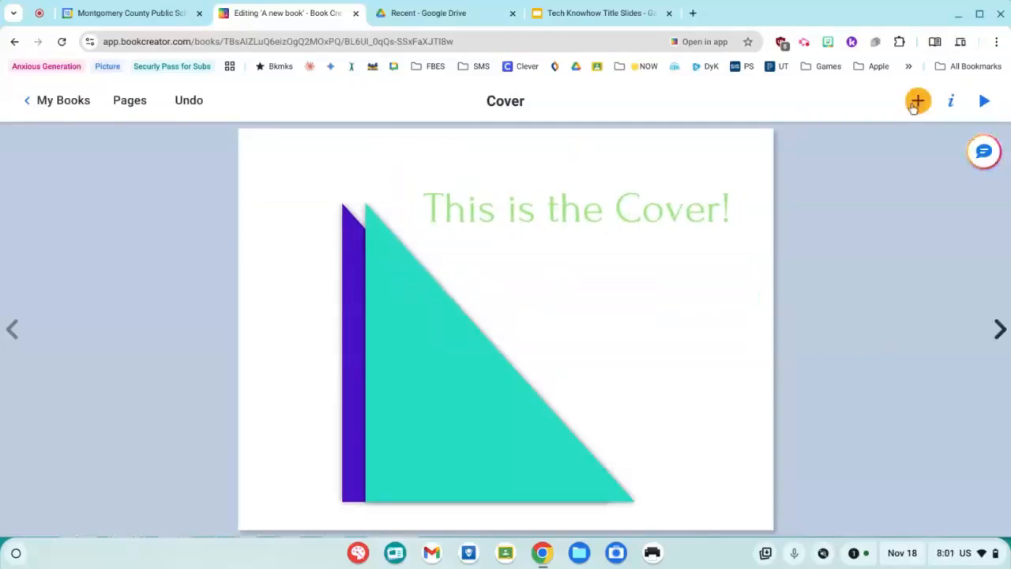
- Insert the girl icon on the cover and place it below the title, to the right of the triangles
click(916, 103)
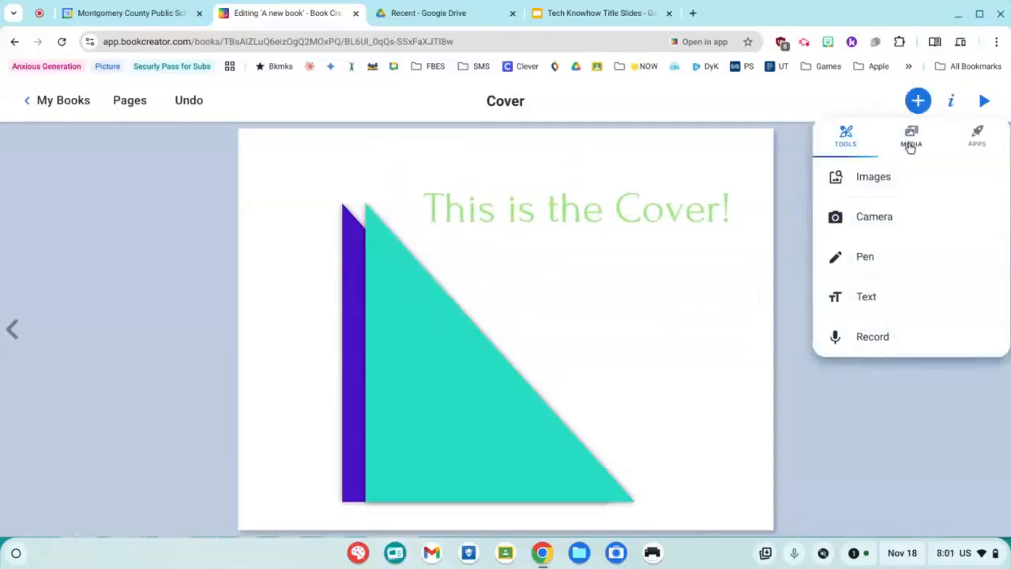
click(911, 144)
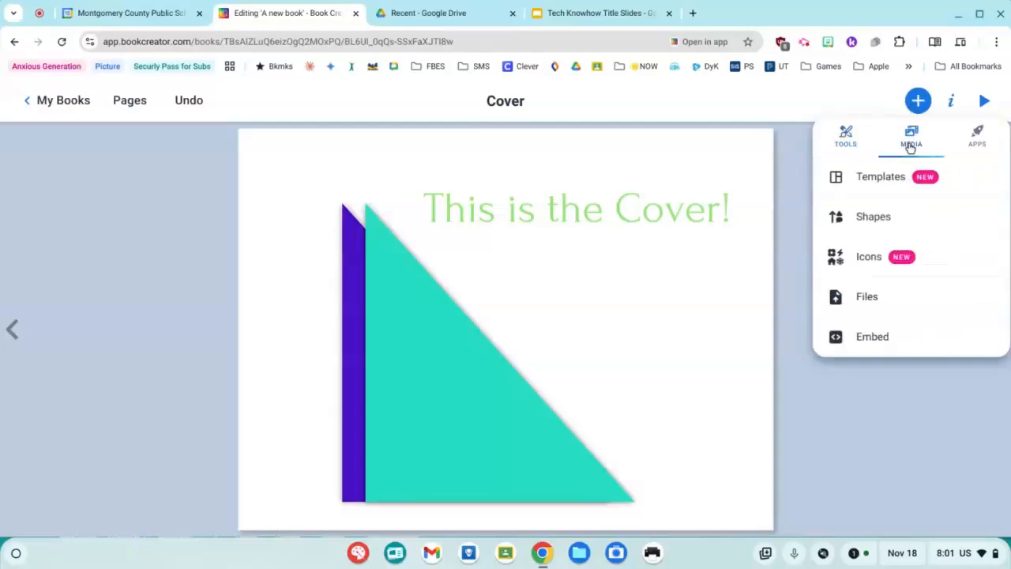
click(873, 268)
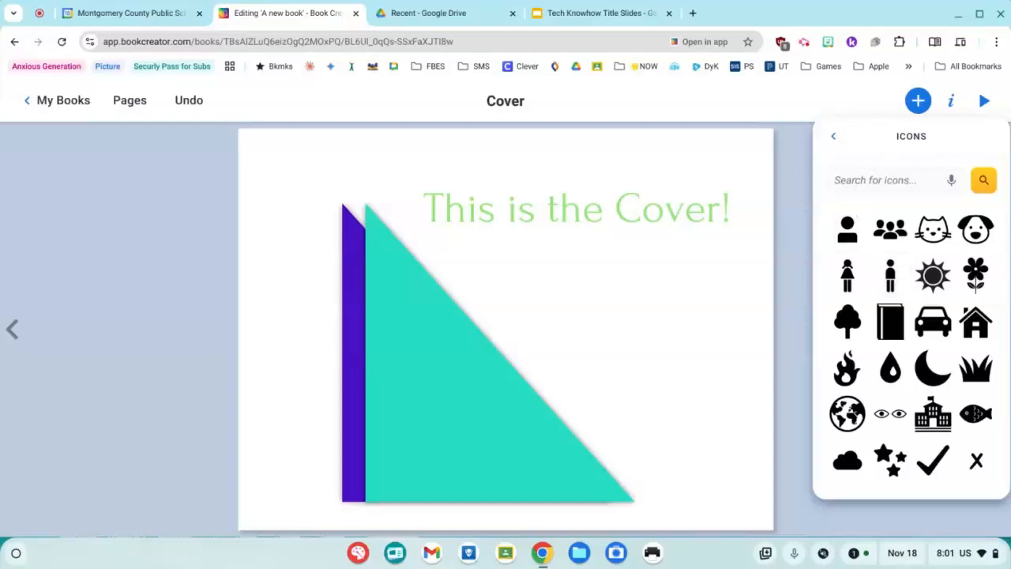
click(849, 281)
drag(509, 325, 630, 331)
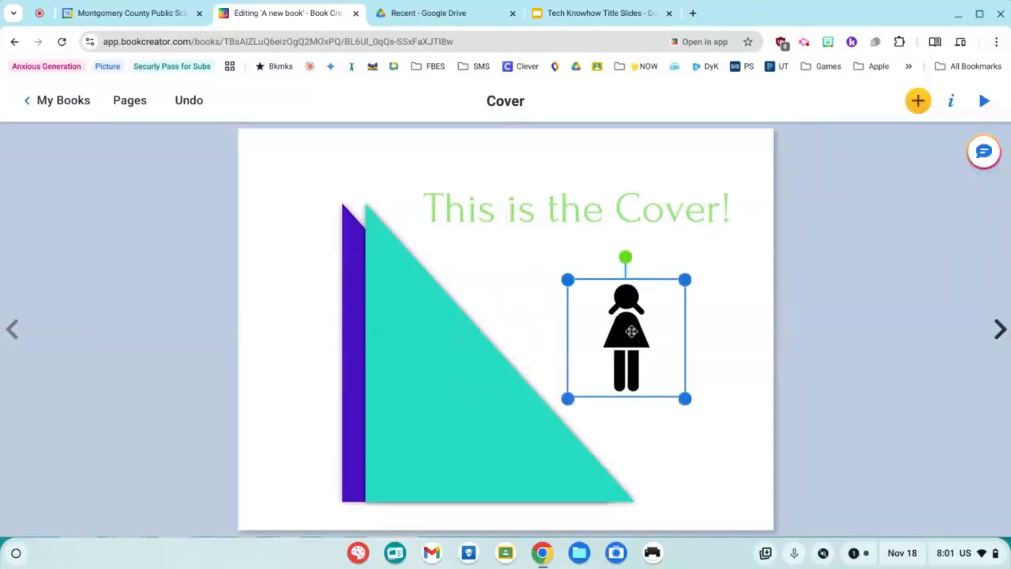
- Recolor the girl icon with the recently used dark blue and enlarge it toward the lower right
click(951, 105)
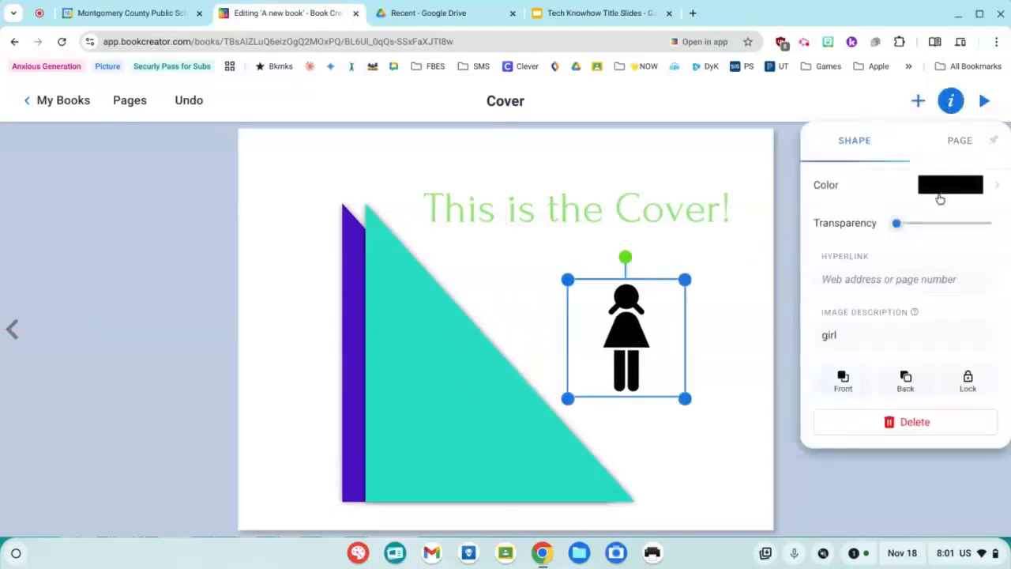
click(939, 188)
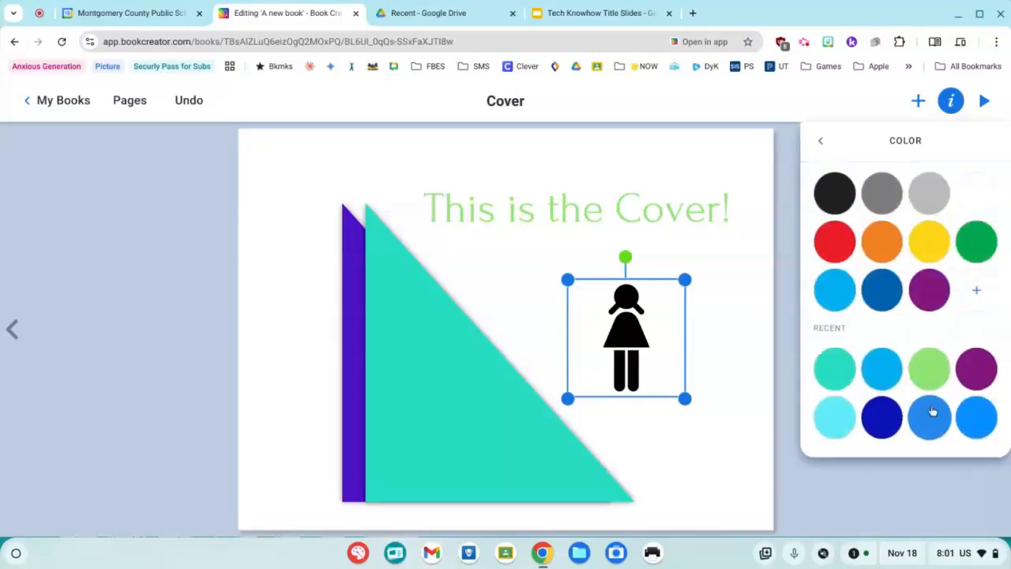
click(881, 416)
drag(690, 393, 751, 482)
click(790, 476)
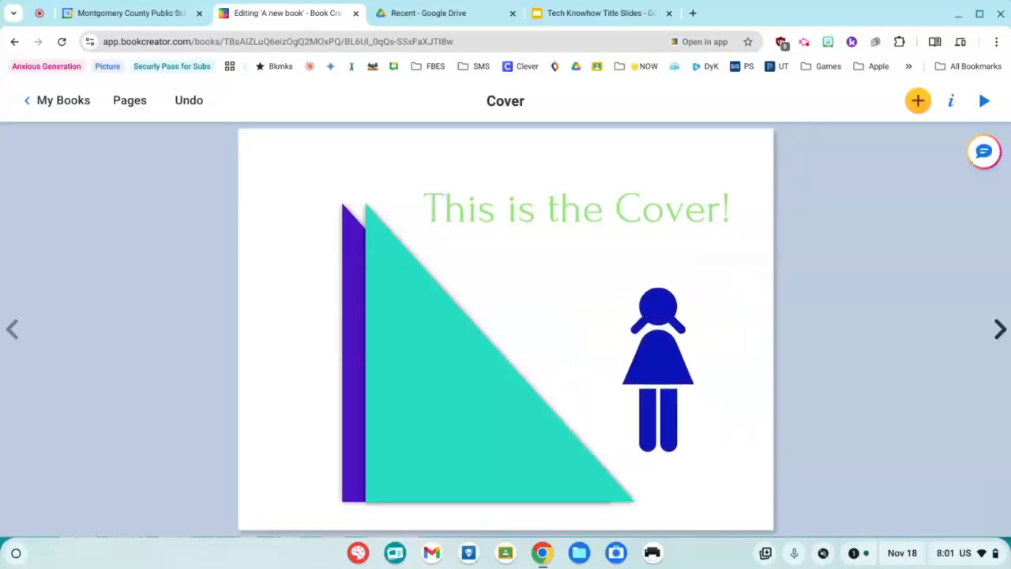
- On page 2, search the image library for "dog" and insert the photo of the black puppy on a red cushion
click(999, 329)
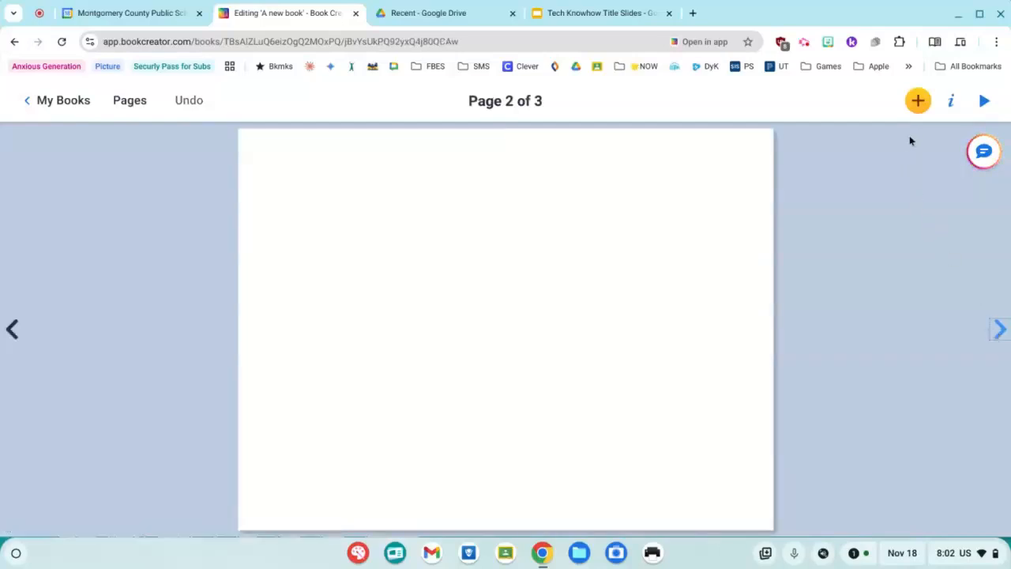
click(919, 103)
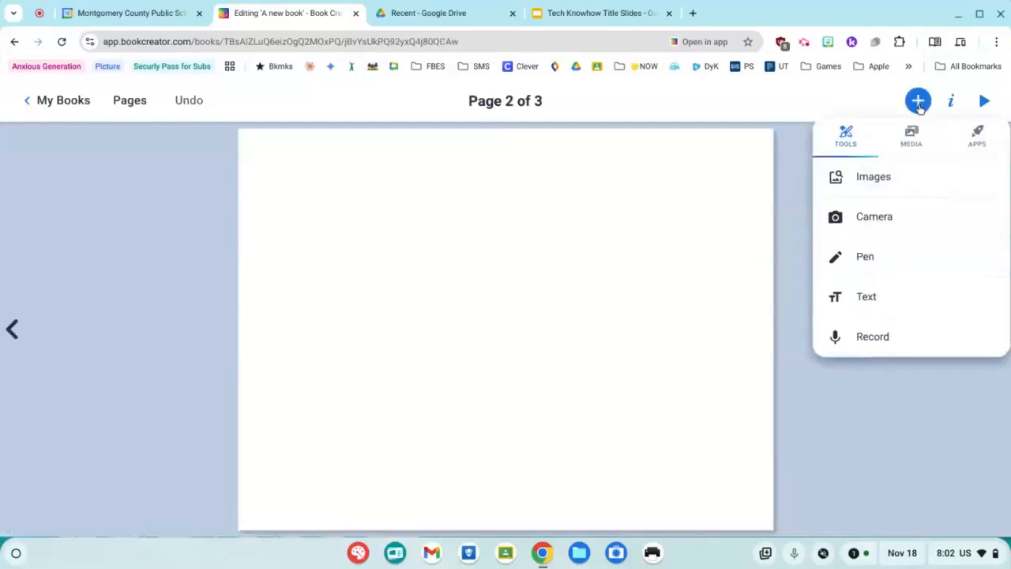
click(872, 178)
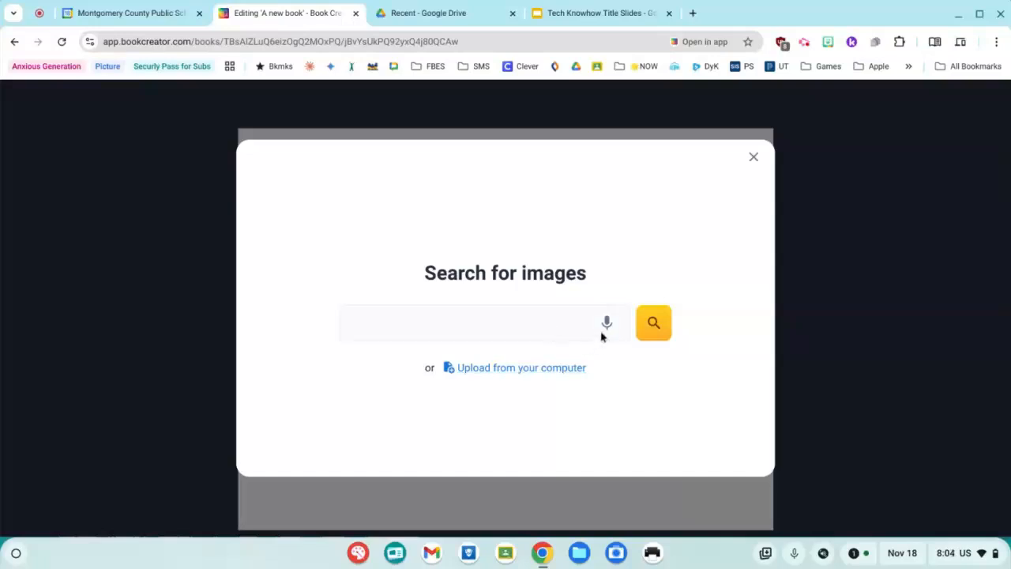
click(486, 320)
text(dog)
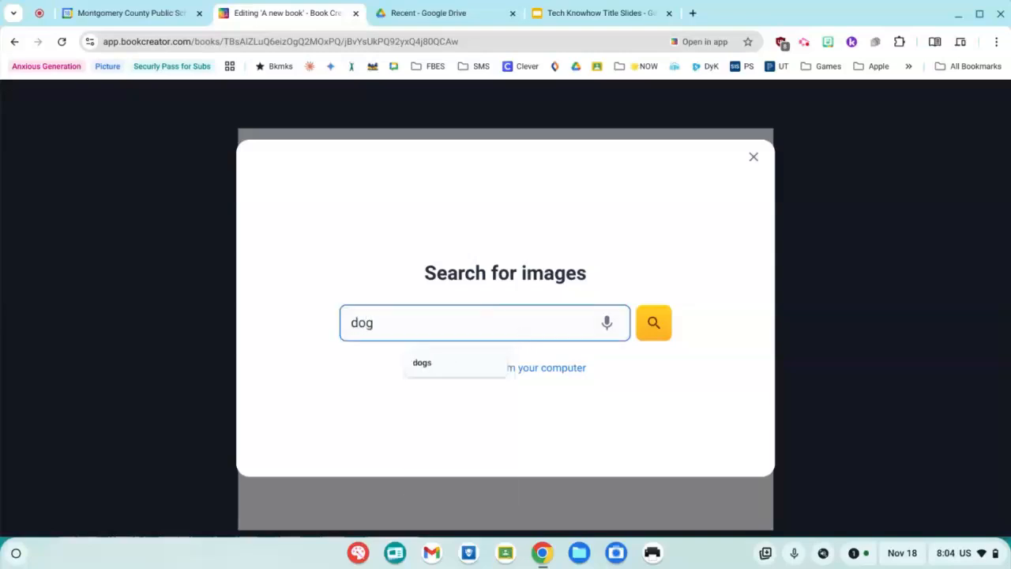
key(Return)
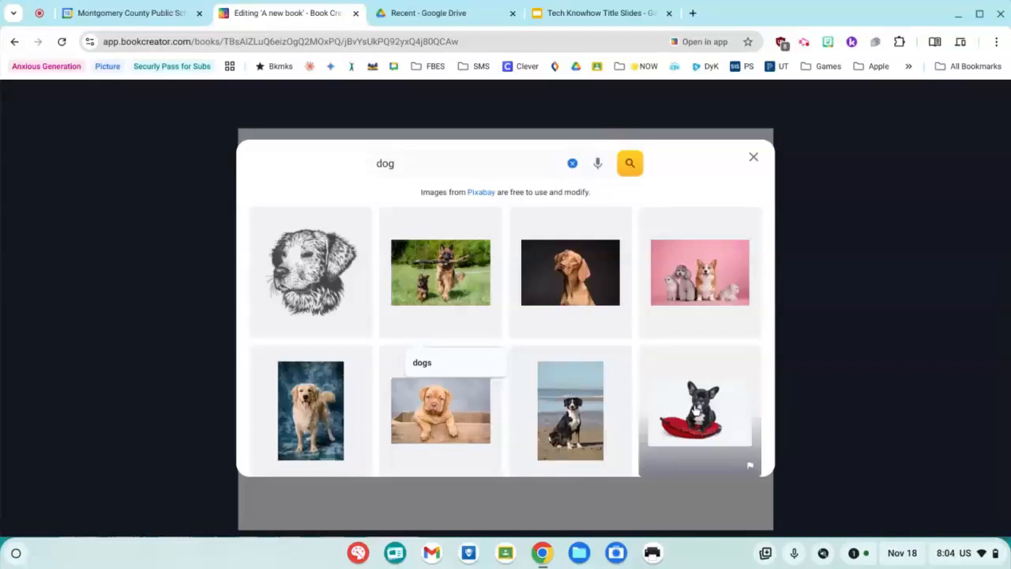
click(684, 405)
click(722, 452)
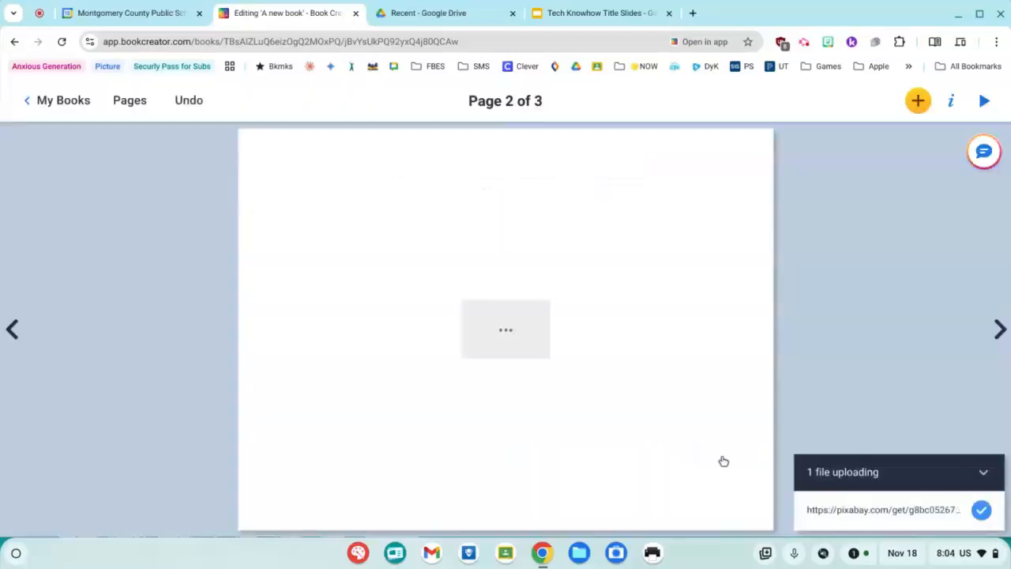
- Shrink the dog photo on page 2 and move it to the lower left of the page
click(540, 357)
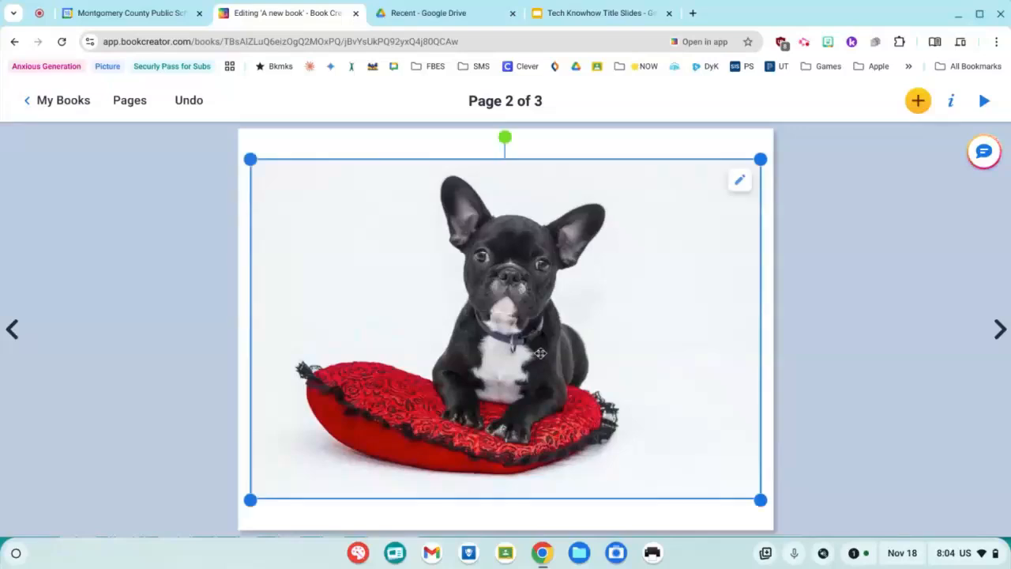
mouse_move(257, 164)
mouse_down()
mouse_move(339, 251)
mouse_move(484, 341)
mouse_move(388, 262)
mouse_up()
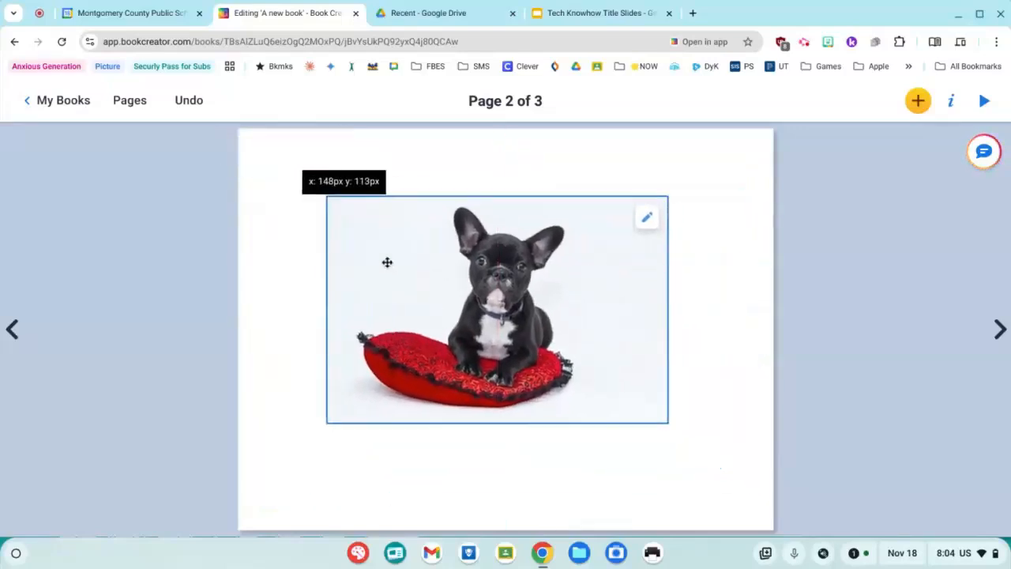
click(647, 219)
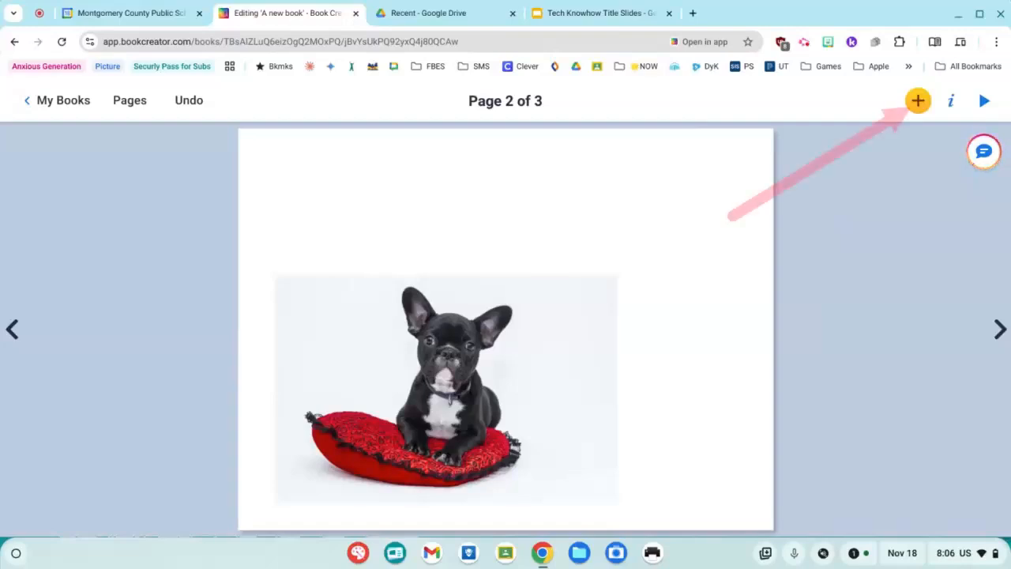
- Add the text "This is Bobo the dog!" to page 2, correcting the capitalization of the dog's name
click(916, 103)
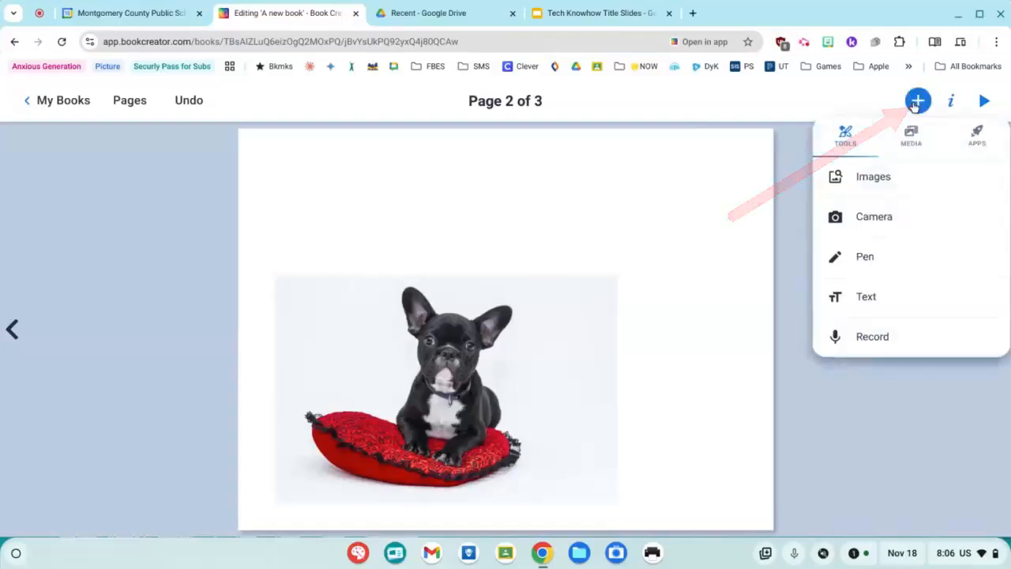
click(909, 309)
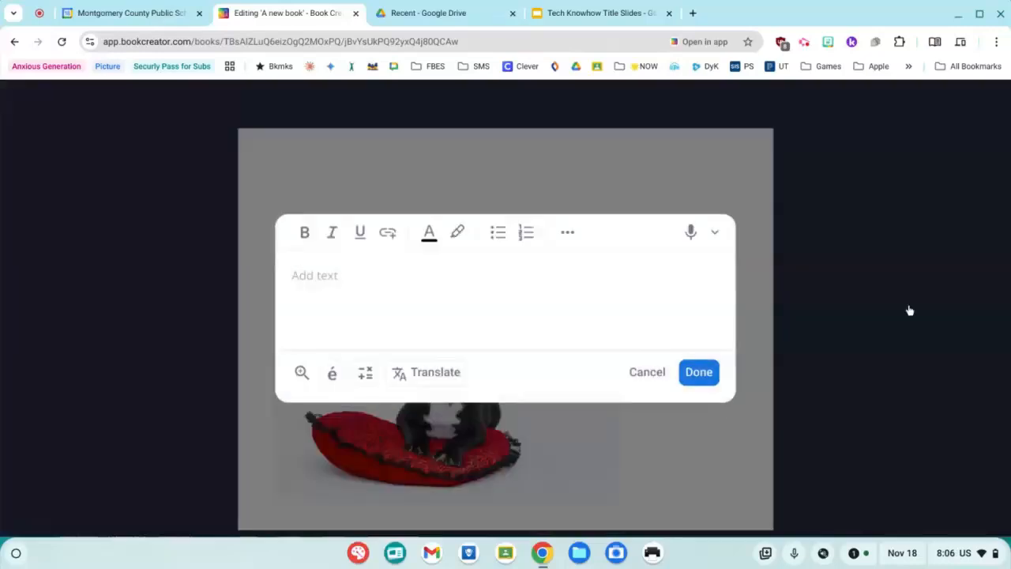
text(This is BObo t)
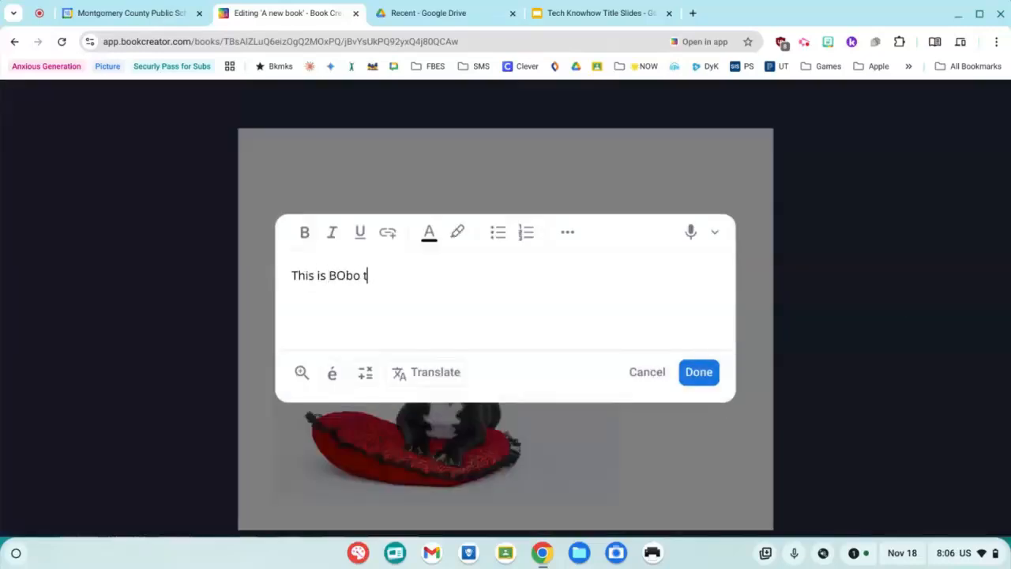
text(he dog!)
click(349, 278)
key(BackSpace)
text(o)
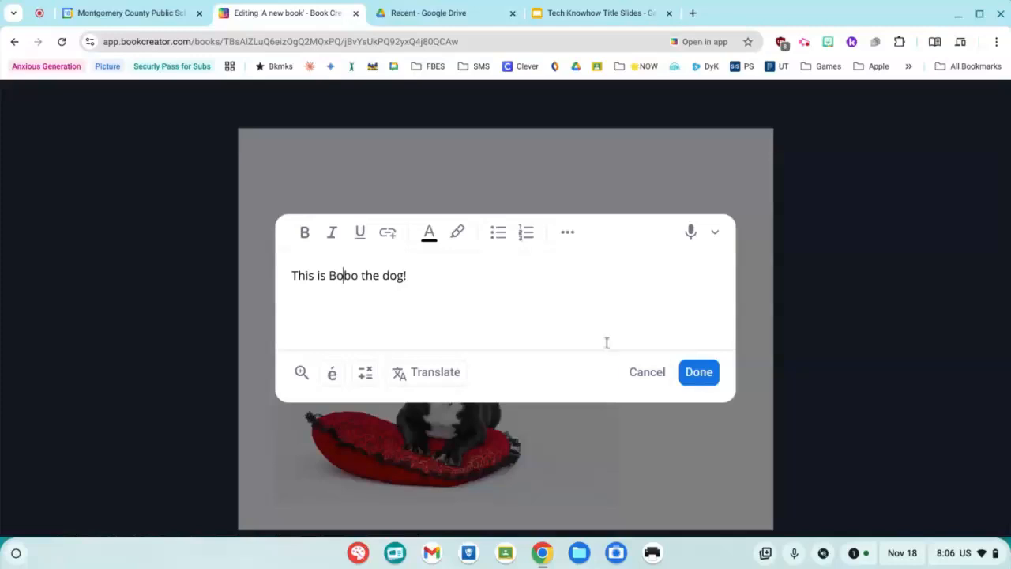
click(700, 374)
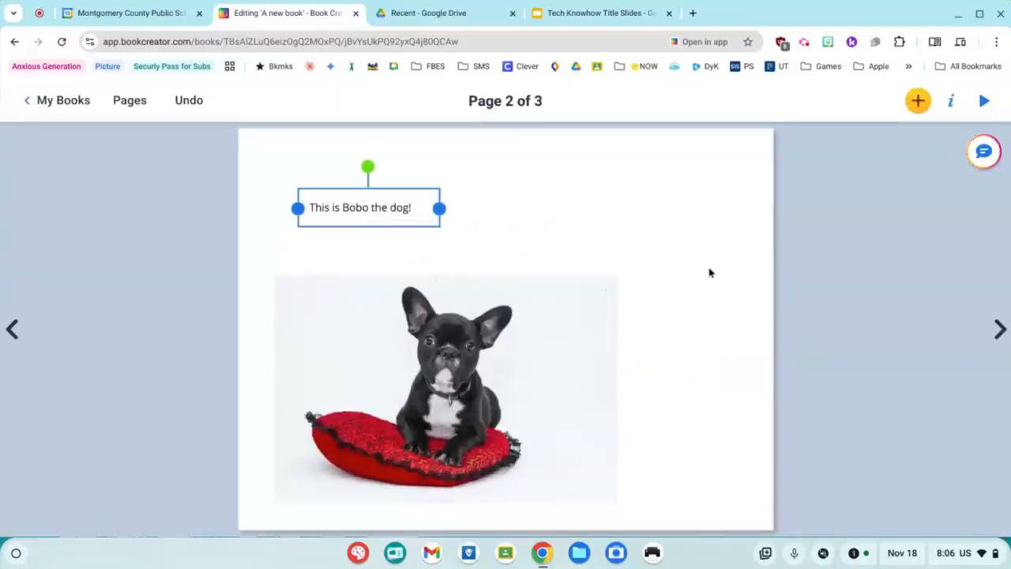
- Recolor the dog caption with the recently used turquoise, increase its font size slightly and widen its text box
click(951, 100)
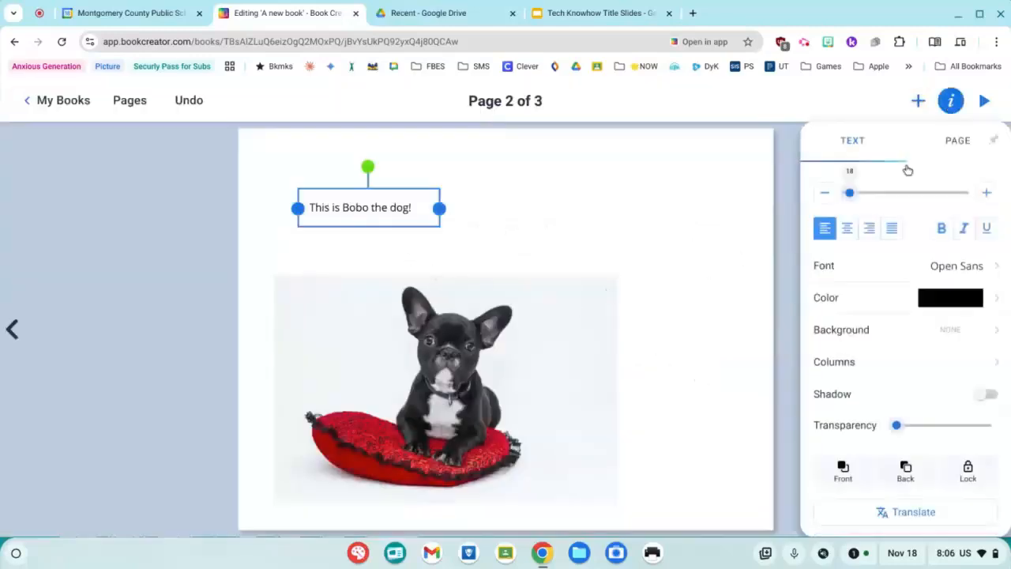
click(936, 300)
click(870, 378)
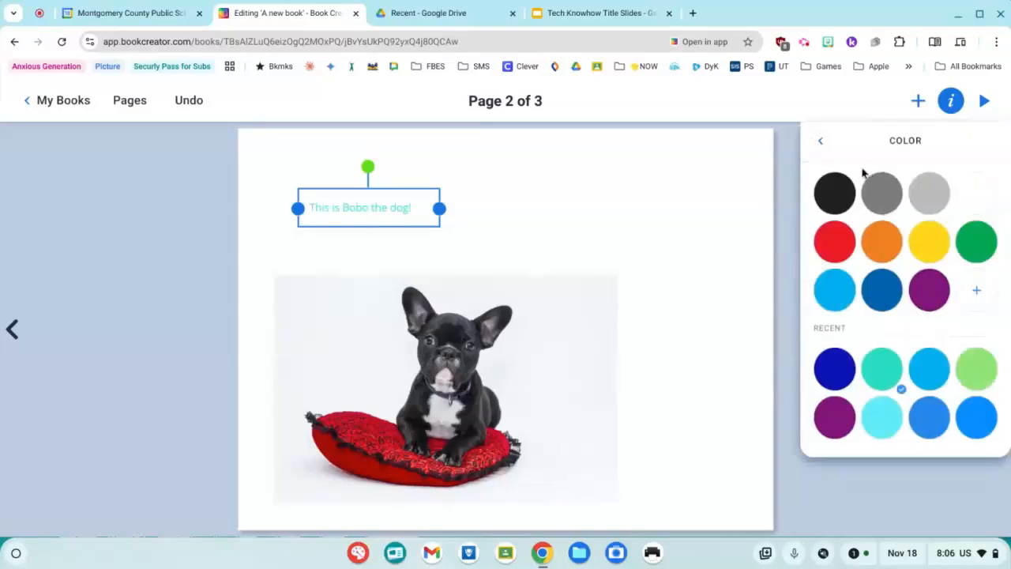
click(821, 141)
drag(851, 193, 864, 194)
drag(464, 248, 670, 214)
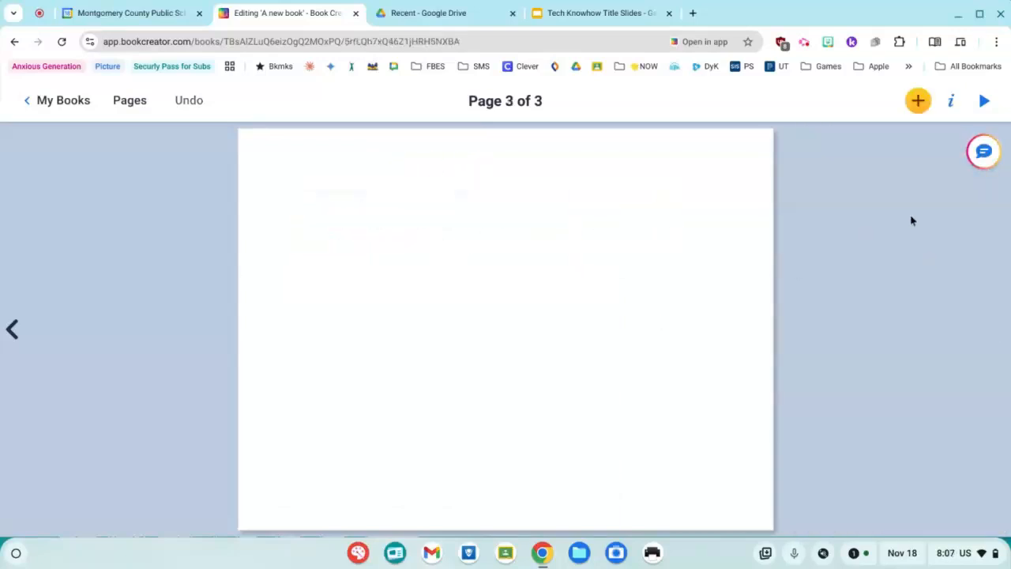
- On page 3, allow camera and microphone access, take a picture with the camera and insert it
click(919, 101)
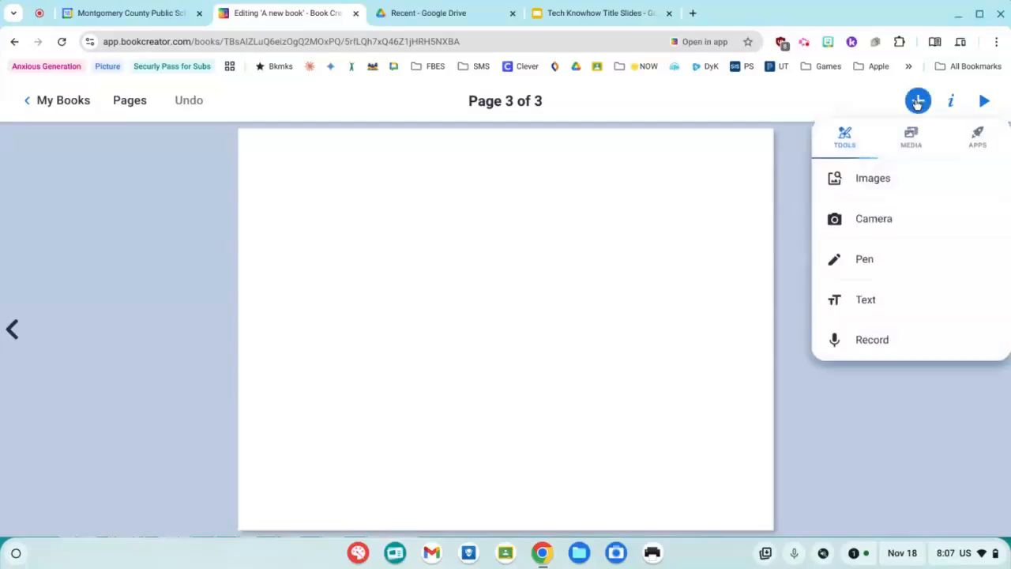
click(873, 226)
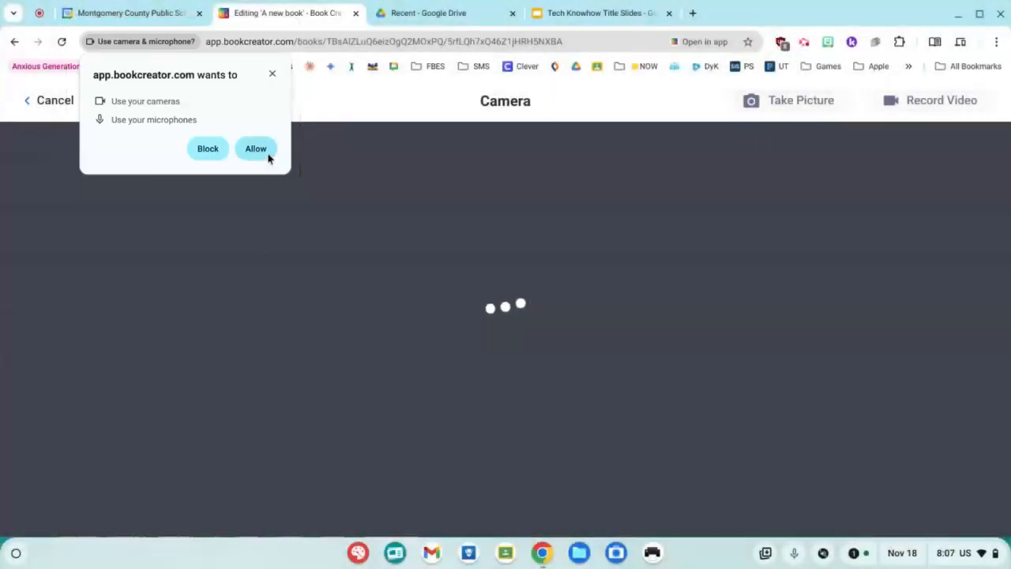
click(267, 154)
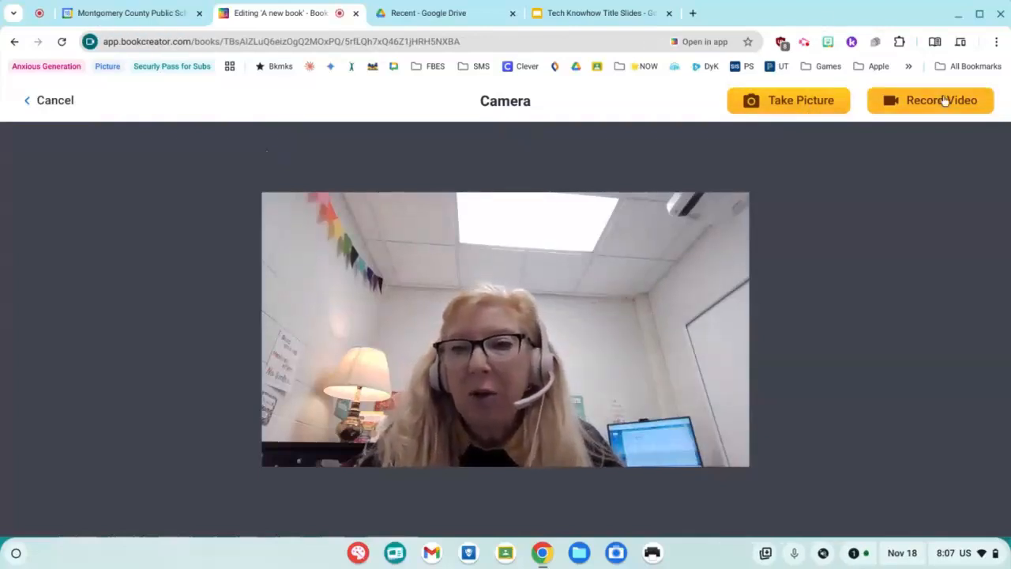
click(776, 102)
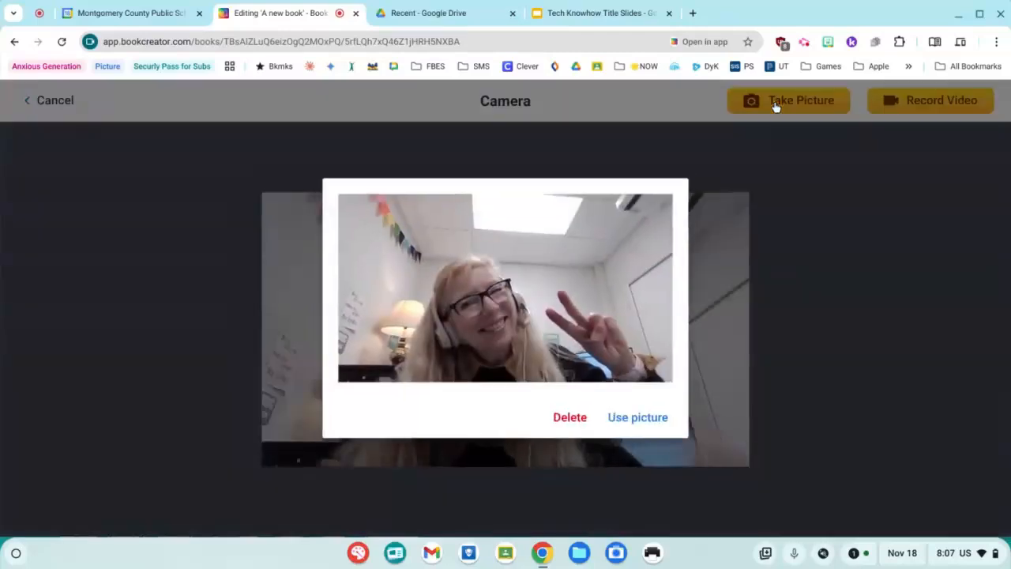
click(642, 418)
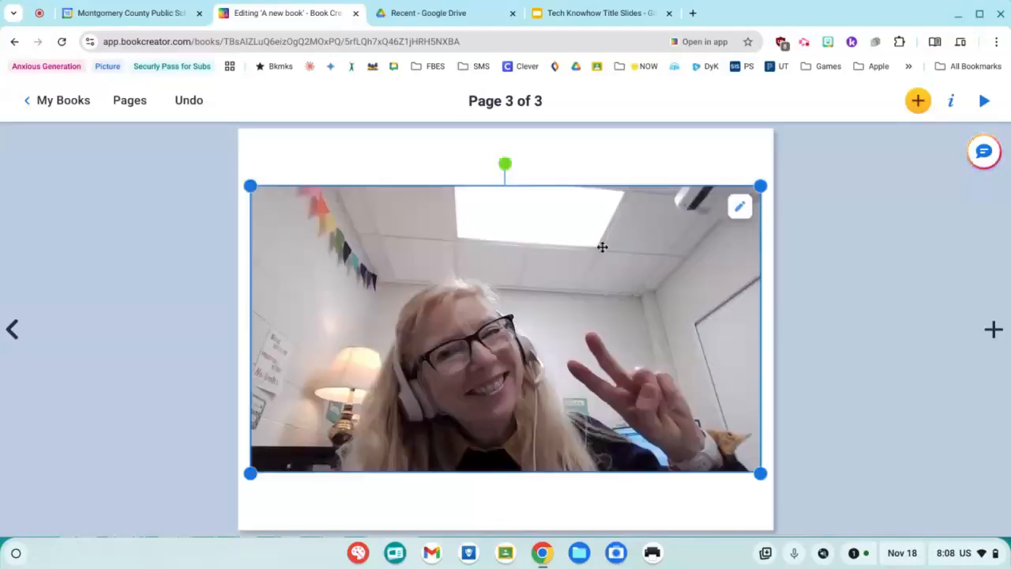
- Shrink the camera photo on page 3, move it to the middle of the page and open its image editing
drag(760, 186, 532, 313)
drag(435, 362, 567, 317)
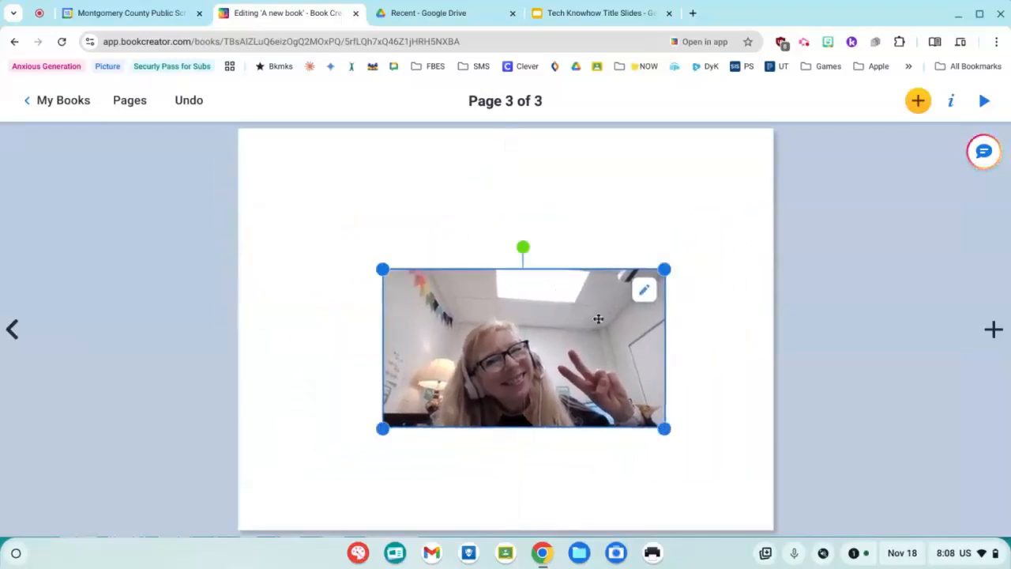
click(644, 293)
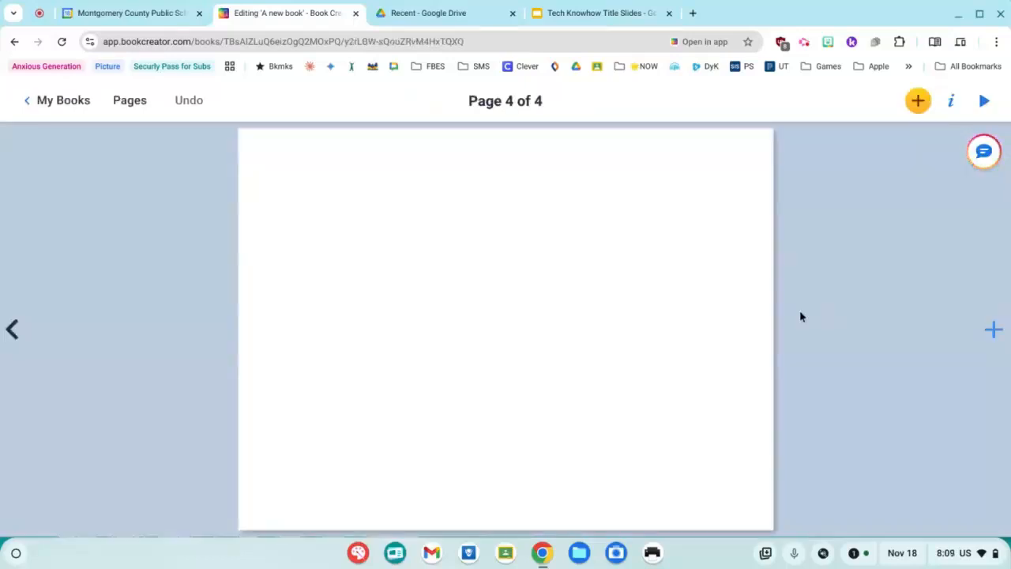
- Start a Pen drawing on page 4 and choose bright blue as the drawing color
click(918, 102)
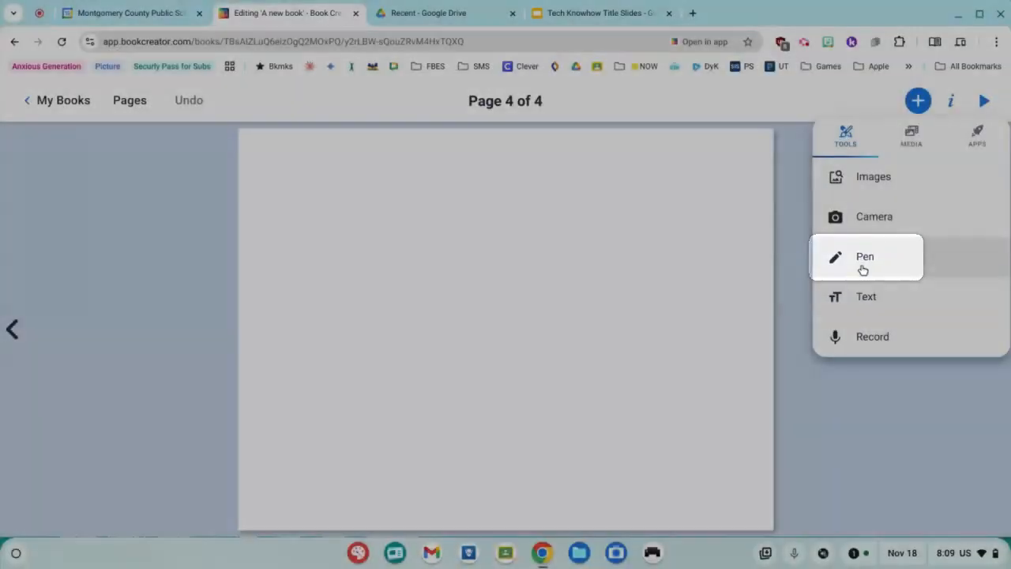
click(862, 268)
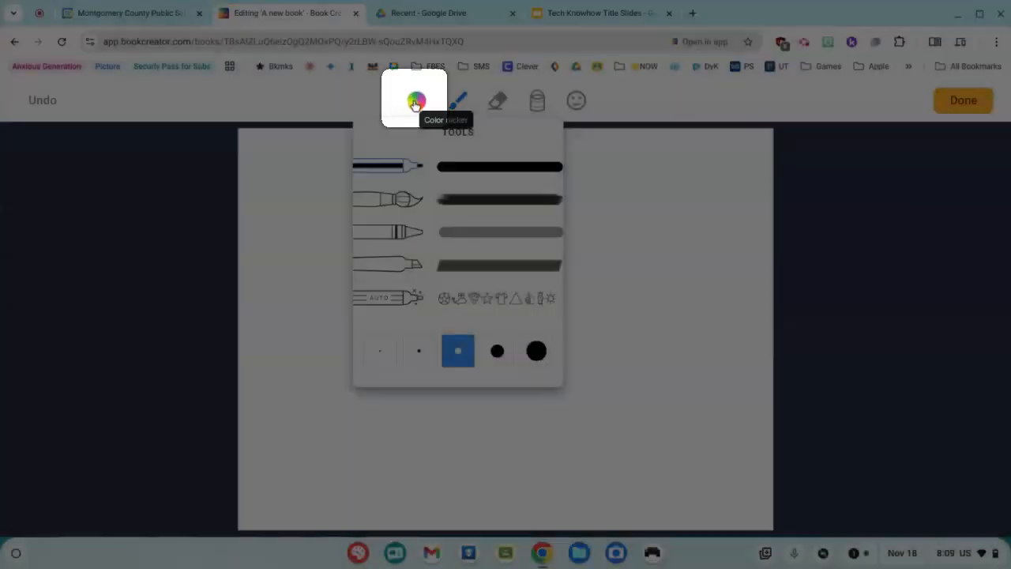
click(415, 103)
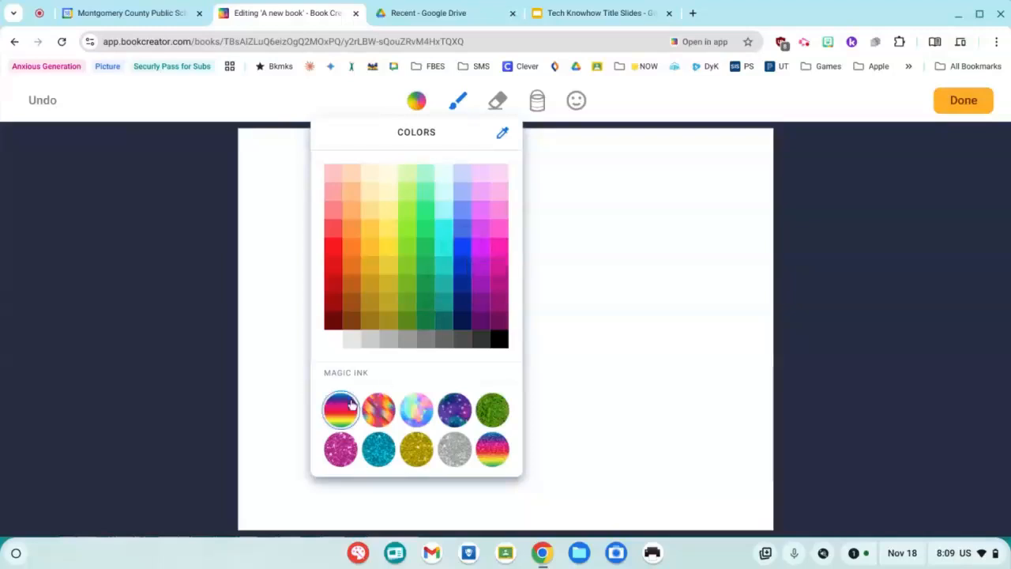
click(462, 248)
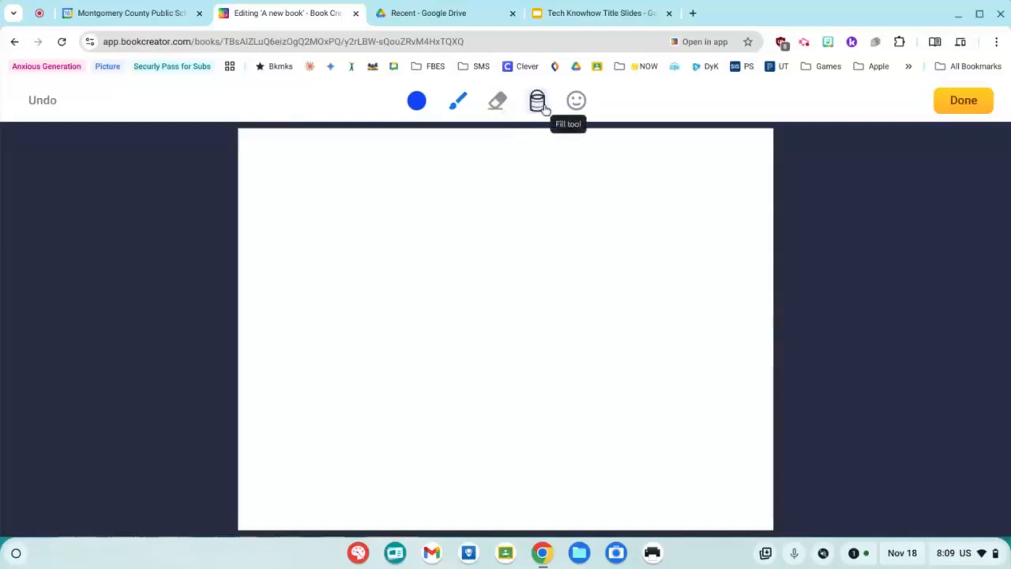
- Browse the smileys and people emojis available in the drawing tools
click(577, 109)
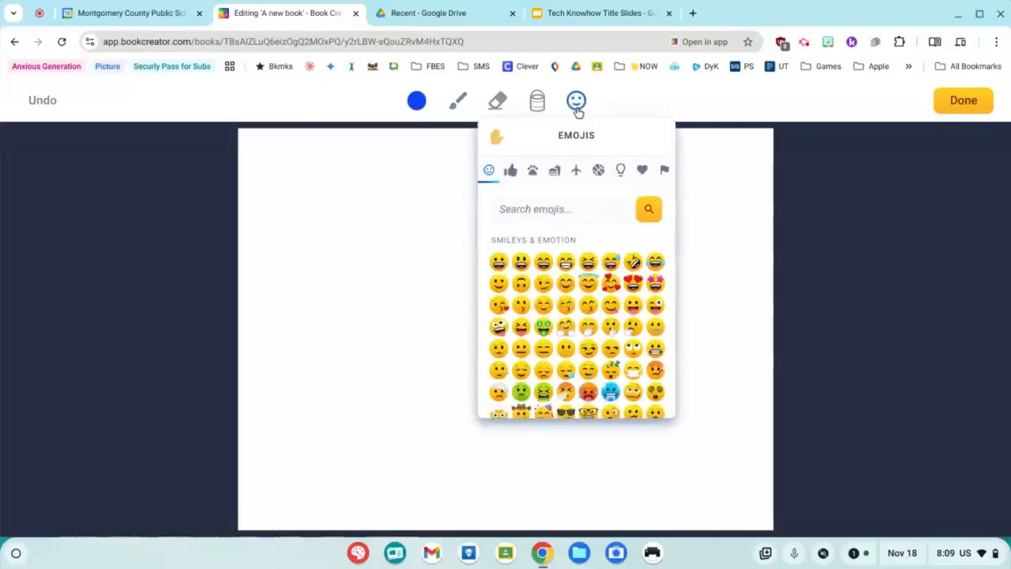
scroll(563, 303, down, 5)
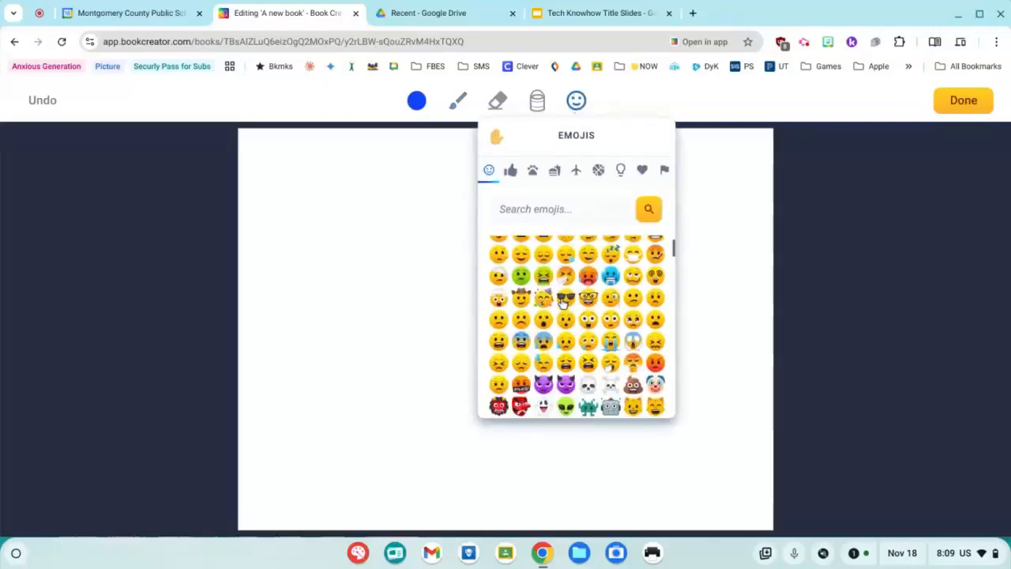
scroll(563, 303, down, 6)
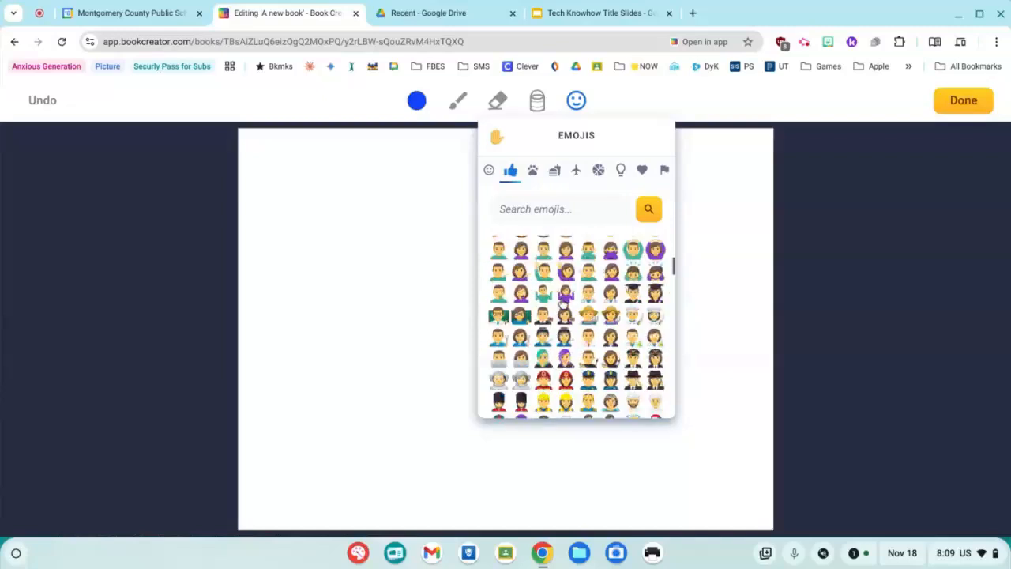
scroll(564, 303, up, 15)
click(432, 171)
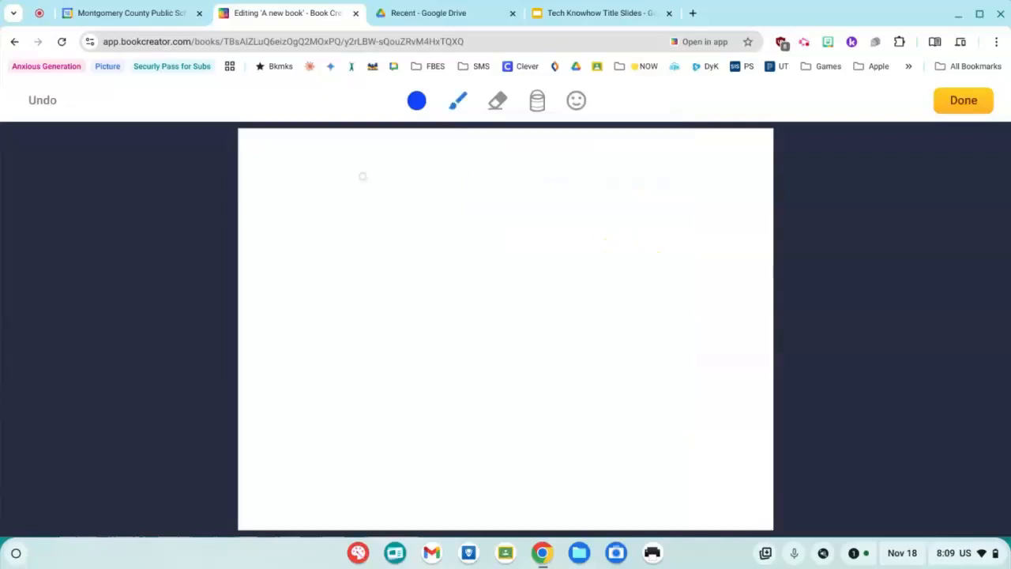
- Draw a blue stick figure with an oval smiling face and spiky hair on page 4, and finish the drawing
mouse_move(589, 241)
mouse_down()
mouse_move(542, 342)
mouse_move(553, 247)
mouse_up()
drag(555, 270, 555, 282)
drag(452, 271, 460, 278)
mouse_move(555, 298)
mouse_down()
mouse_move(553, 314)
mouse_move(506, 315)
mouse_up()
drag(512, 341, 519, 482)
drag(524, 391, 606, 371)
drag(437, 367, 517, 393)
drag(521, 446, 604, 489)
drag(506, 442, 446, 503)
mouse_move(606, 252)
mouse_down()
mouse_move(426, 166)
mouse_move(371, 280)
mouse_up()
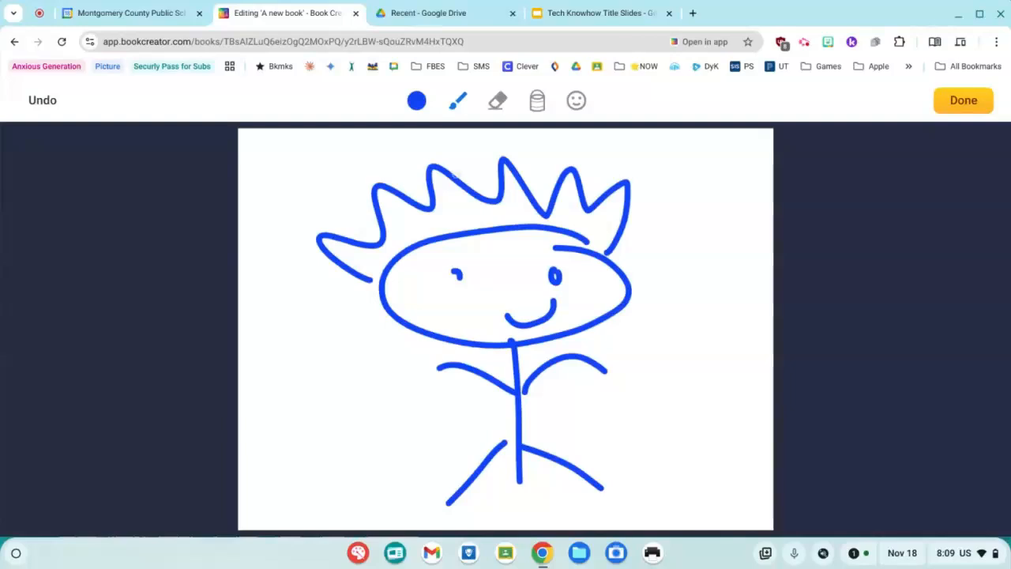
click(964, 100)
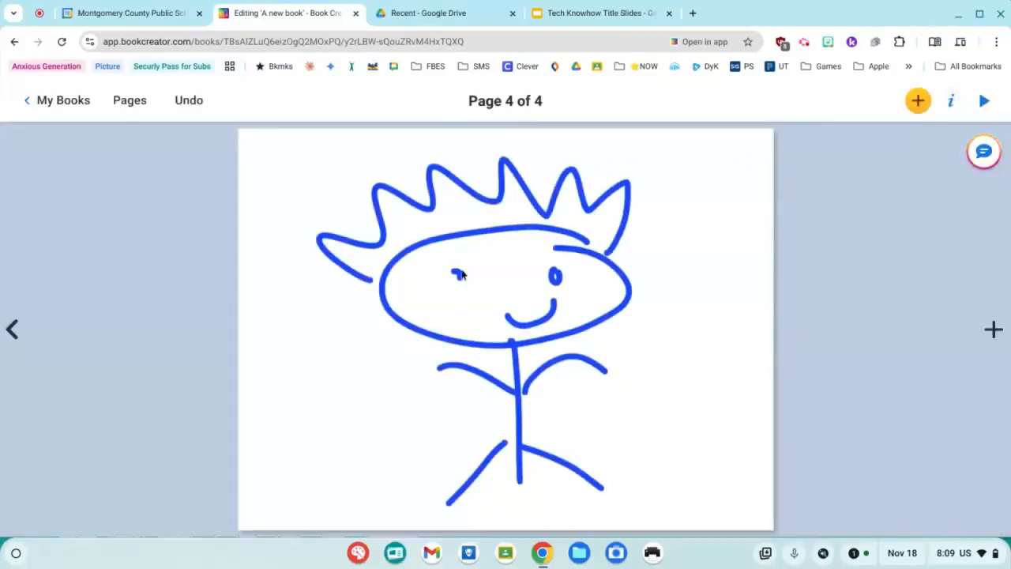
- Shrink the stick figure drawing and move it to the upper right of page 4
click(458, 289)
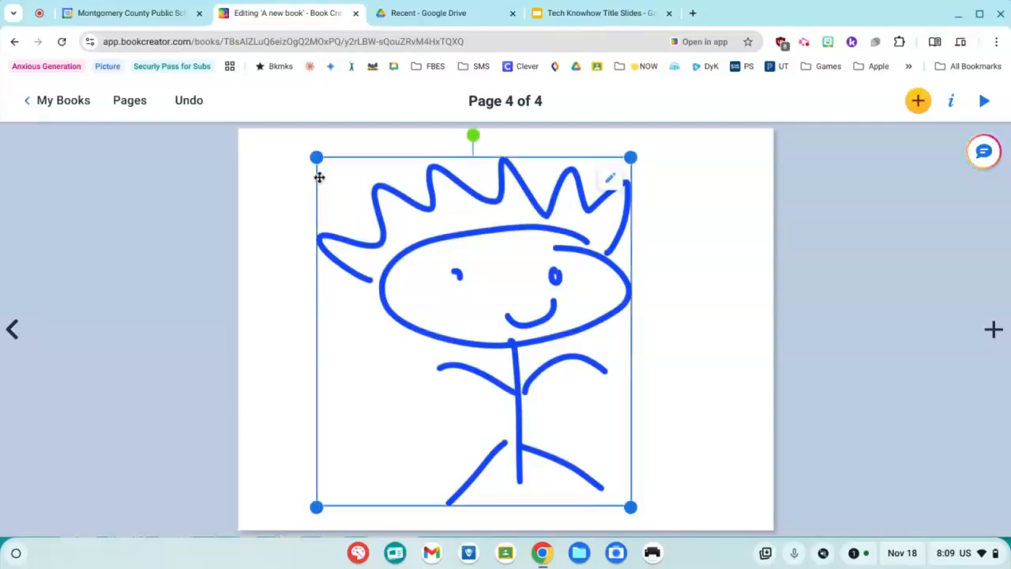
drag(316, 157, 439, 303)
mouse_move(526, 366)
mouse_down()
mouse_move(632, 264)
mouse_move(639, 235)
mouse_up()
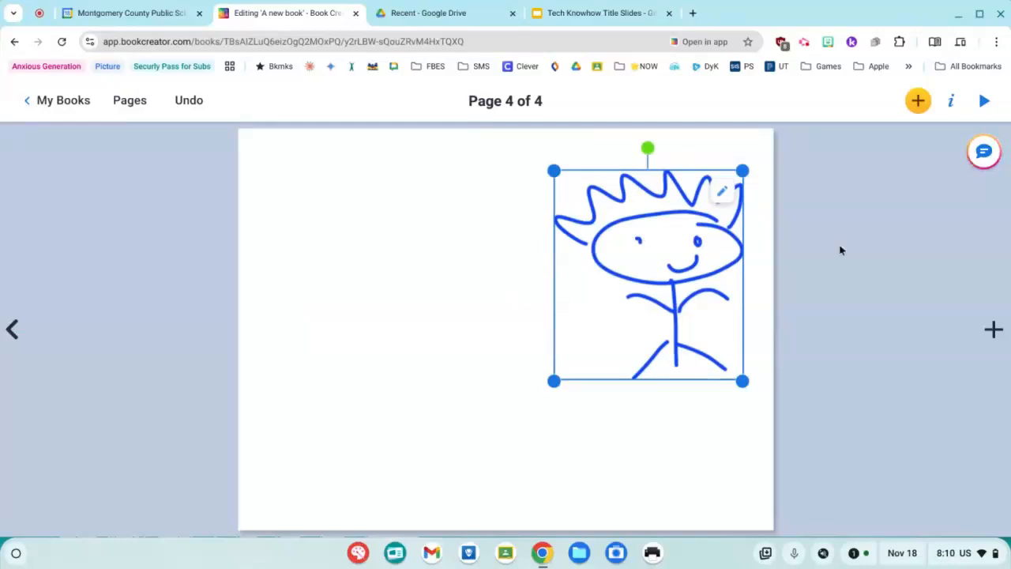
- Start a new drawing on page 4 with the Auto pen and sketch a sun with rays beside the stick figure
click(916, 100)
click(858, 259)
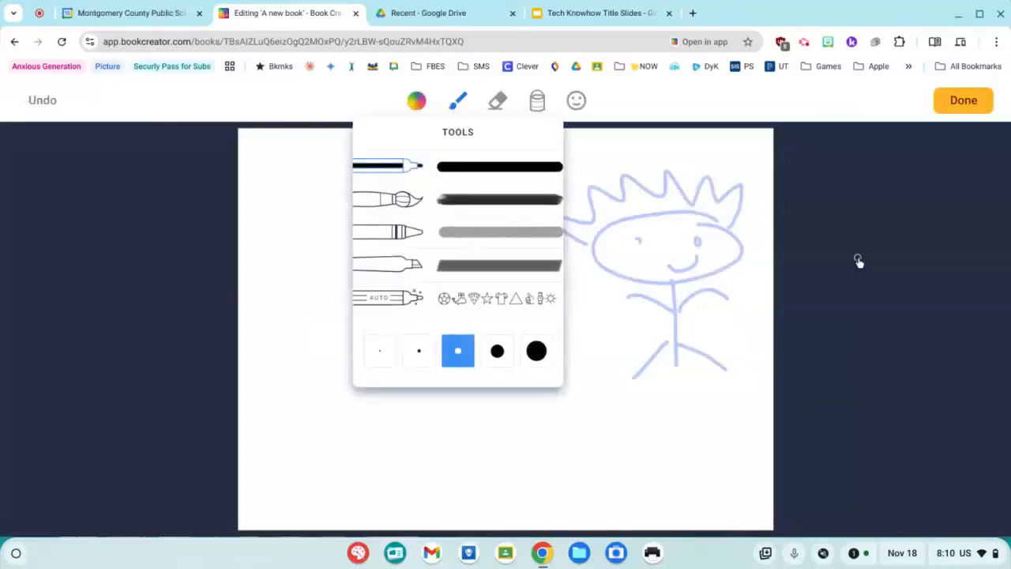
click(427, 300)
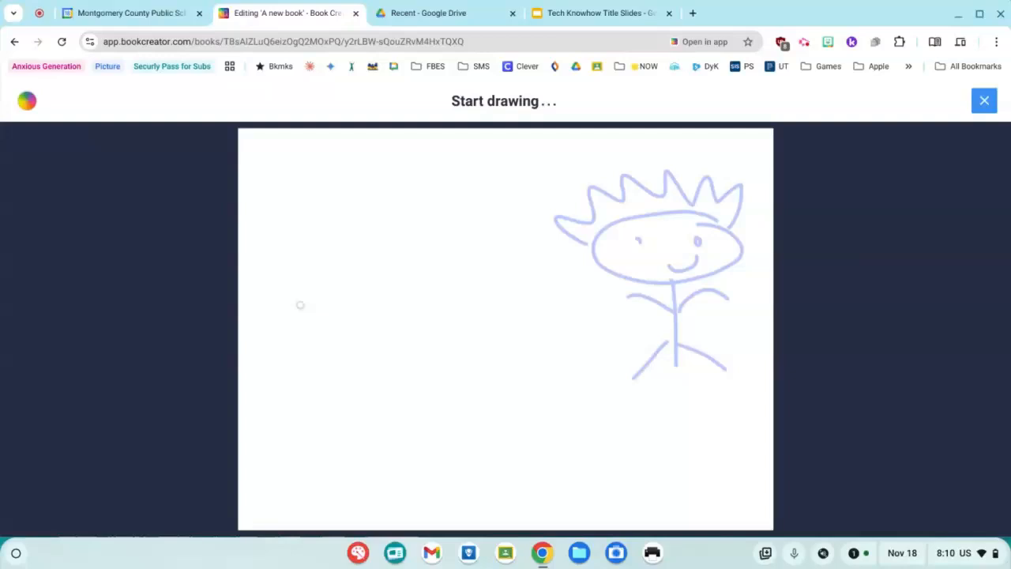
mouse_move(368, 231)
mouse_down()
mouse_move(469, 327)
mouse_move(378, 229)
mouse_up()
mouse_move(388, 161)
mouse_down()
mouse_move(440, 166)
mouse_move(506, 233)
mouse_up()
drag(485, 301, 548, 297)
drag(459, 338, 537, 367)
drag(408, 355, 408, 425)
drag(362, 352, 337, 408)
drag(310, 263, 264, 268)
drag(329, 173, 346, 223)
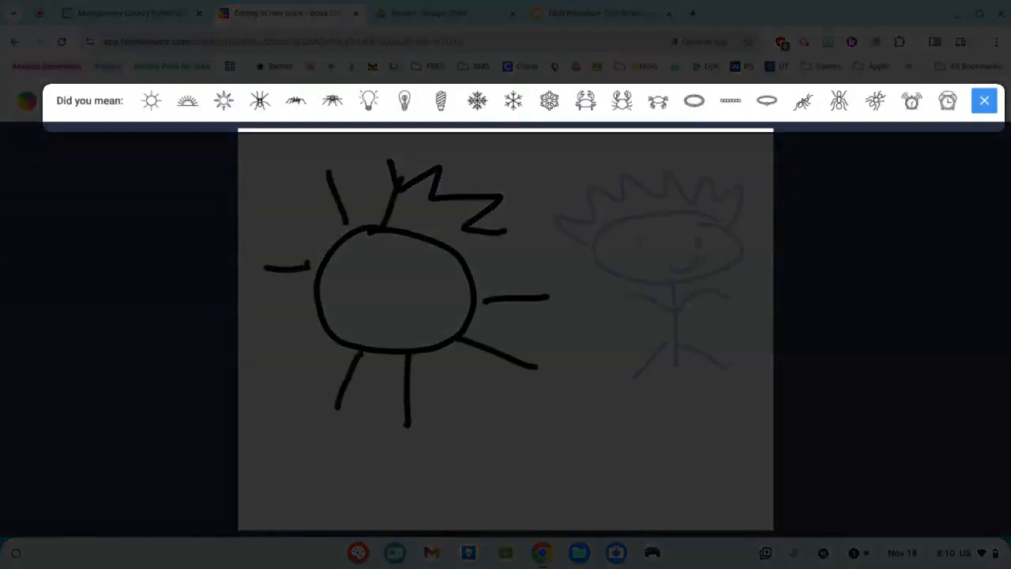
drag(425, 231, 459, 202)
drag(476, 271, 518, 263)
- Replace the sketch with the suggested sun with triangular rays, shrink it slightly and close the suggestions
click(224, 100)
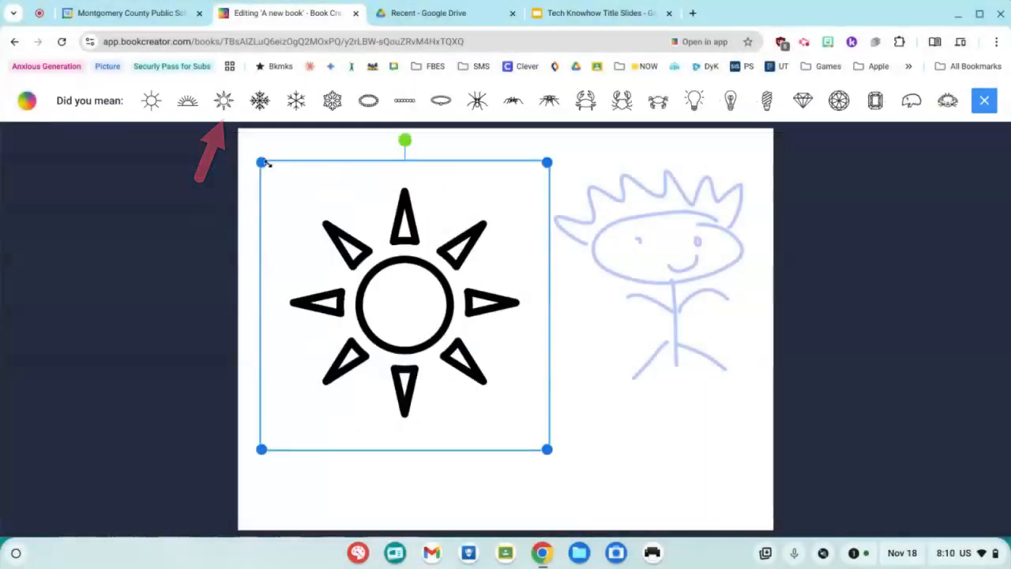
drag(262, 162, 309, 258)
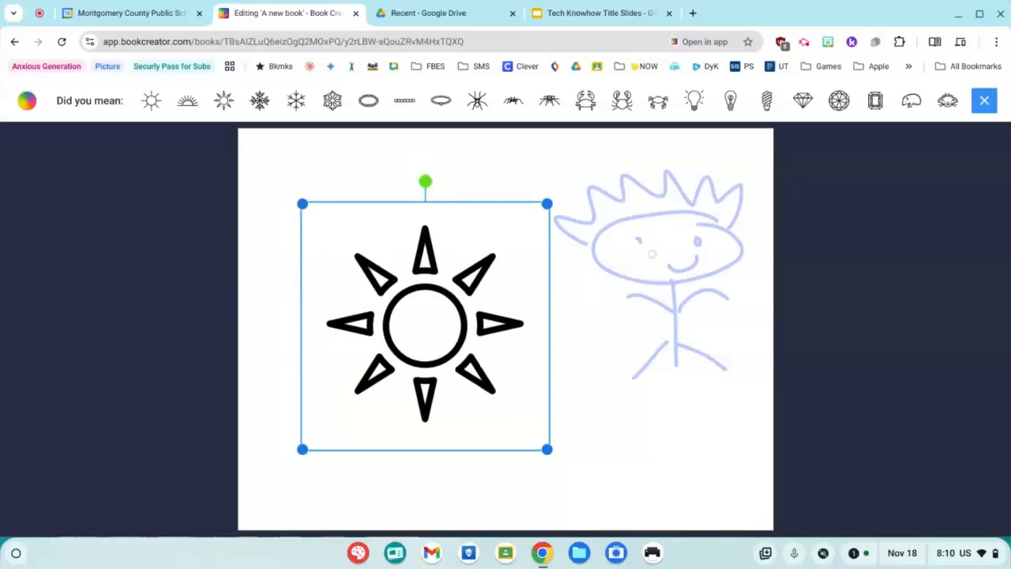
click(986, 103)
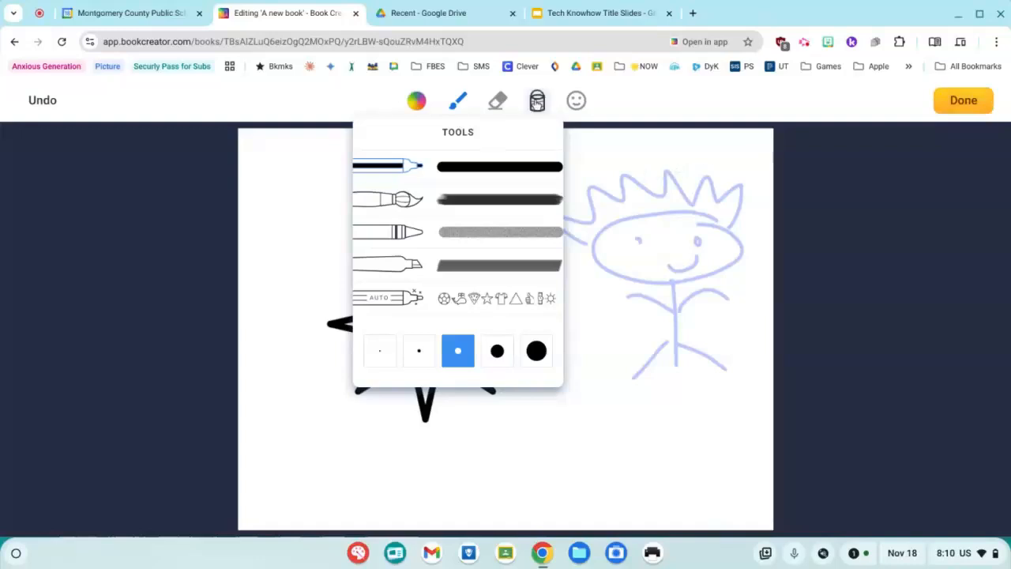
- Fill the sun's centre circle with light yellow
click(536, 101)
click(416, 102)
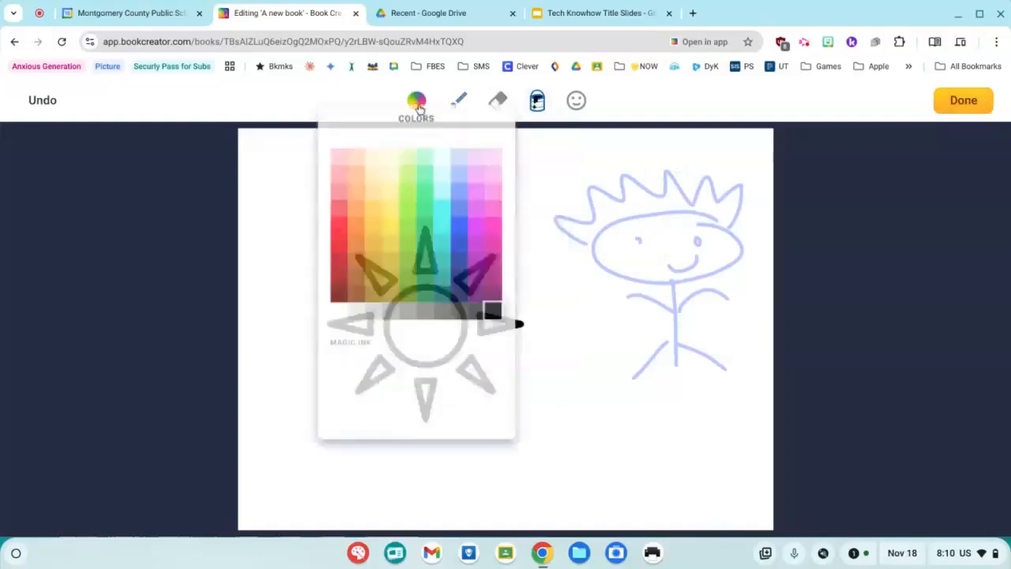
click(378, 208)
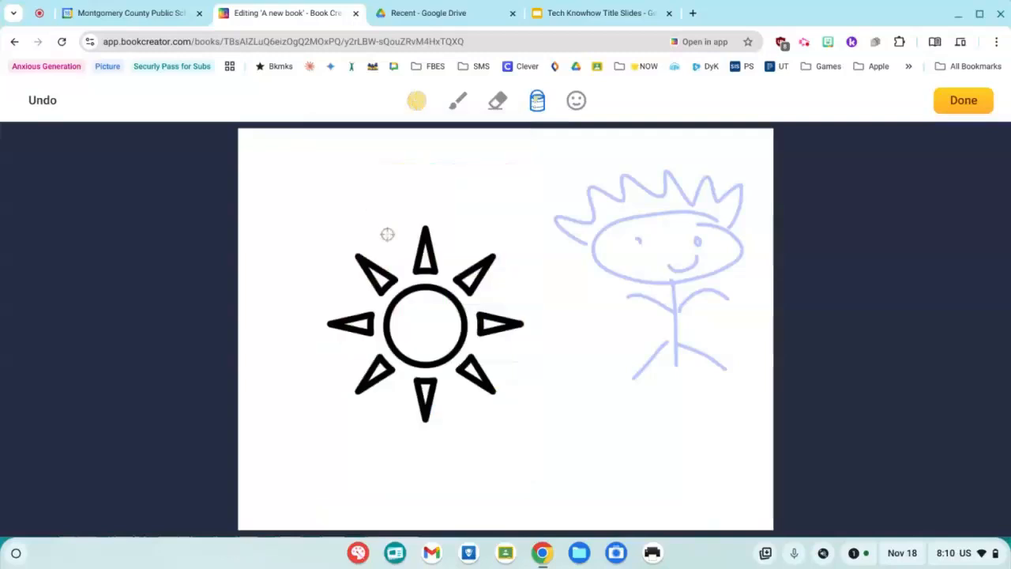
click(416, 334)
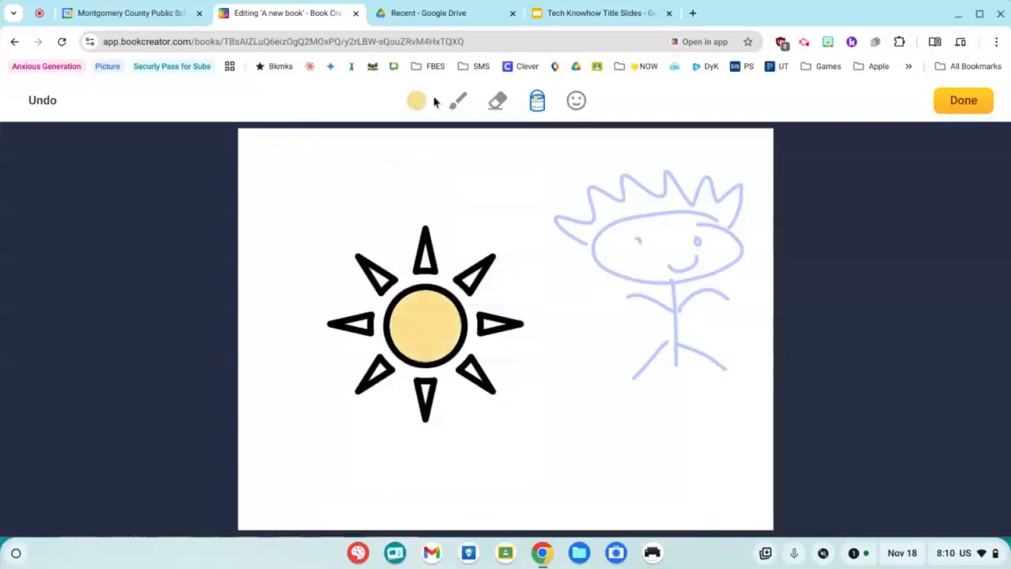
- Fill the sun's eight rays with the rainbow magic ink
click(416, 102)
click(339, 408)
click(378, 274)
click(425, 257)
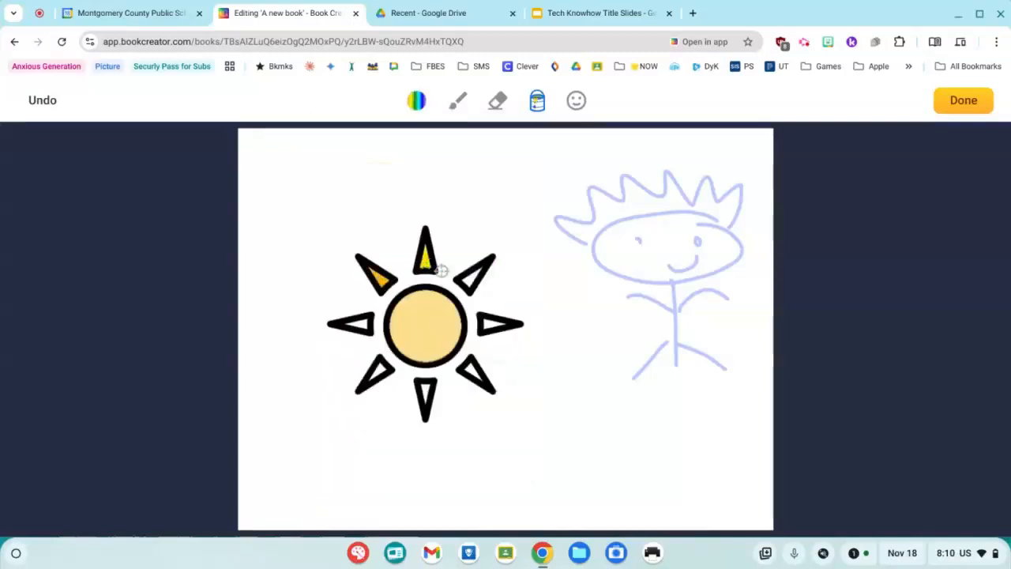
click(474, 275)
click(483, 324)
click(472, 373)
click(428, 392)
click(380, 371)
click(357, 325)
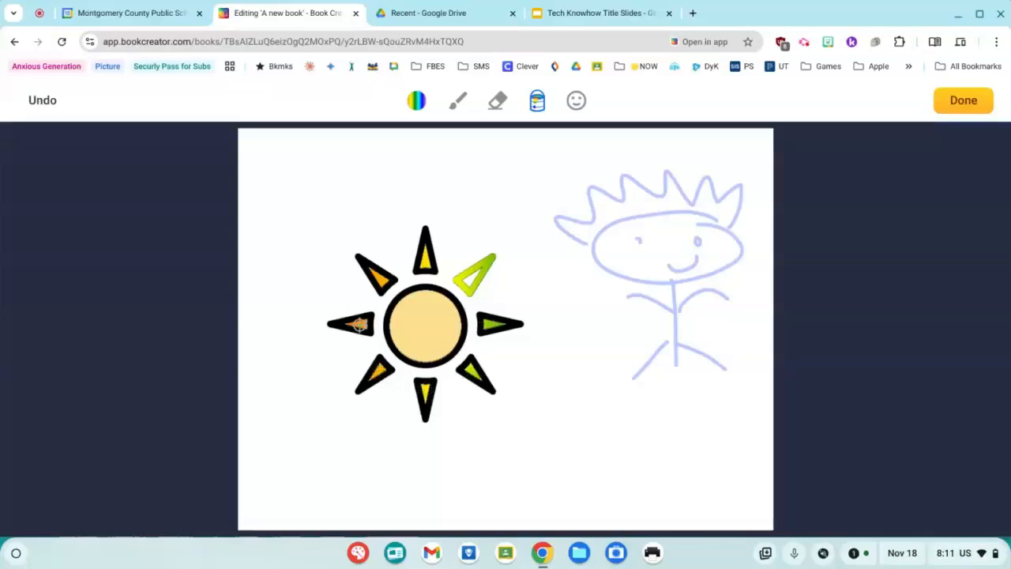
- Finish the sun drawing, shrink it slightly and move it to the upper left corner of page 4
click(968, 102)
click(425, 324)
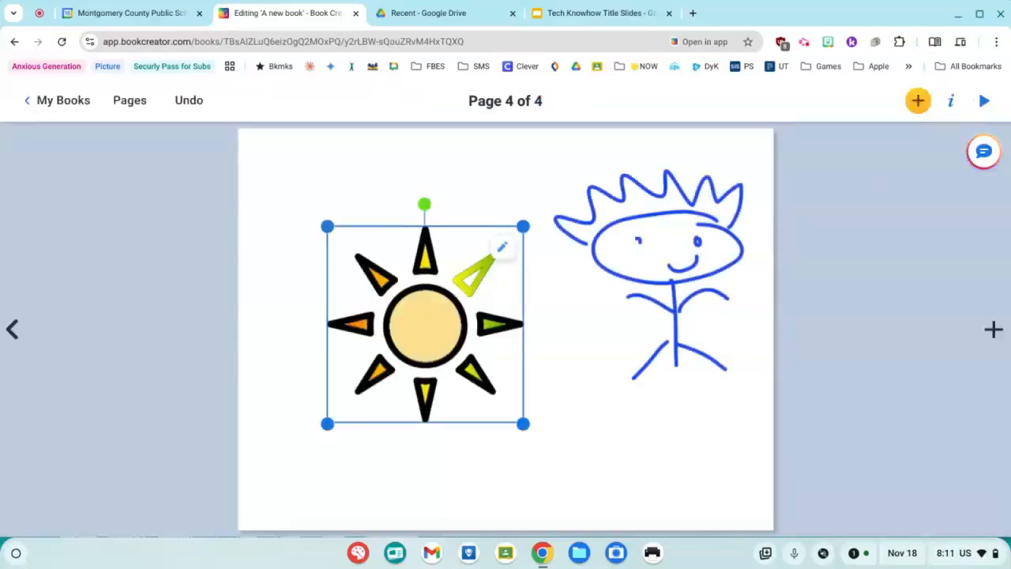
drag(425, 324, 338, 233)
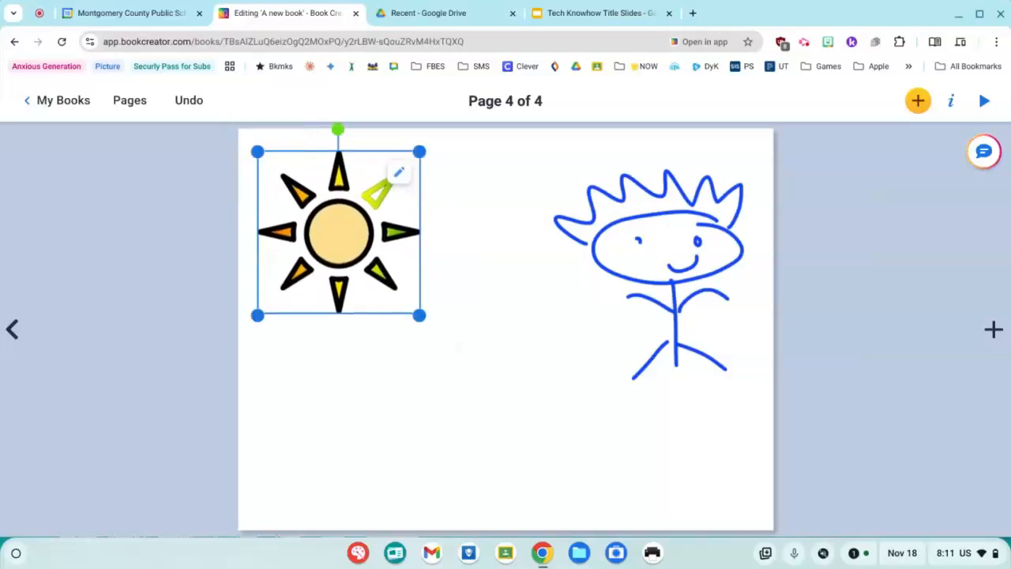
- Record an audio clip of about 5 seconds, play it back, and place it at the lower left of page 4
click(918, 100)
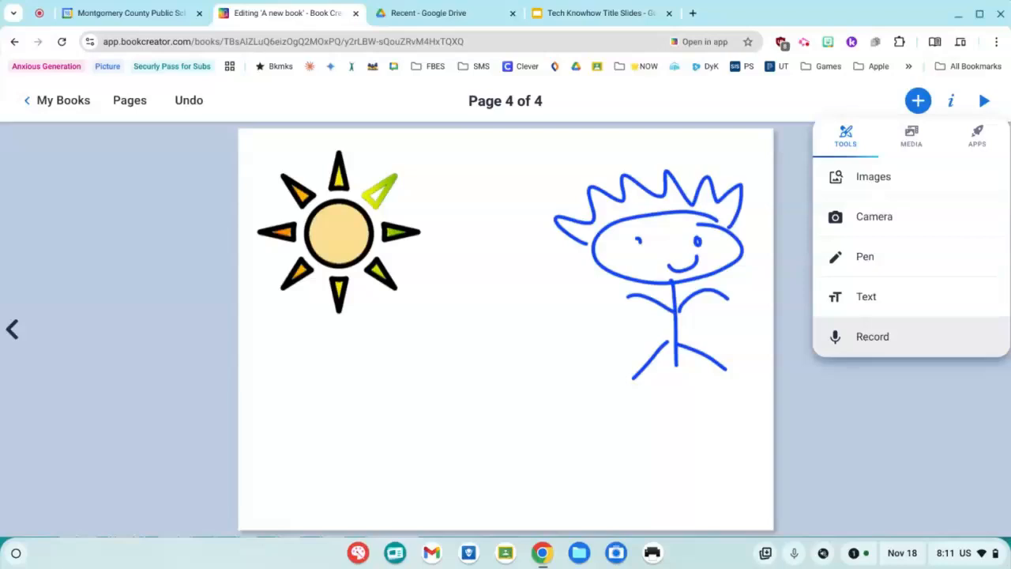
click(867, 339)
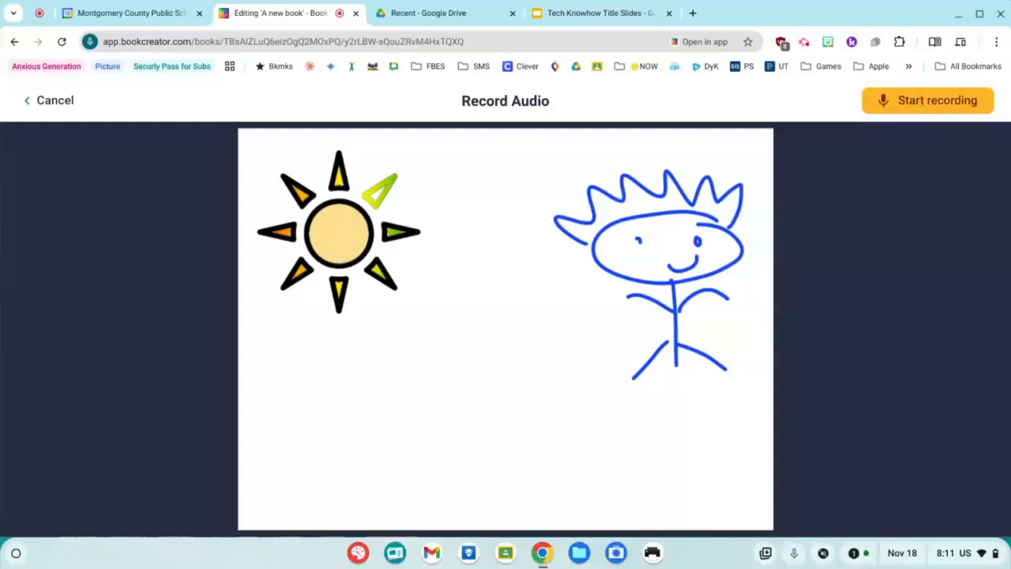
click(923, 109)
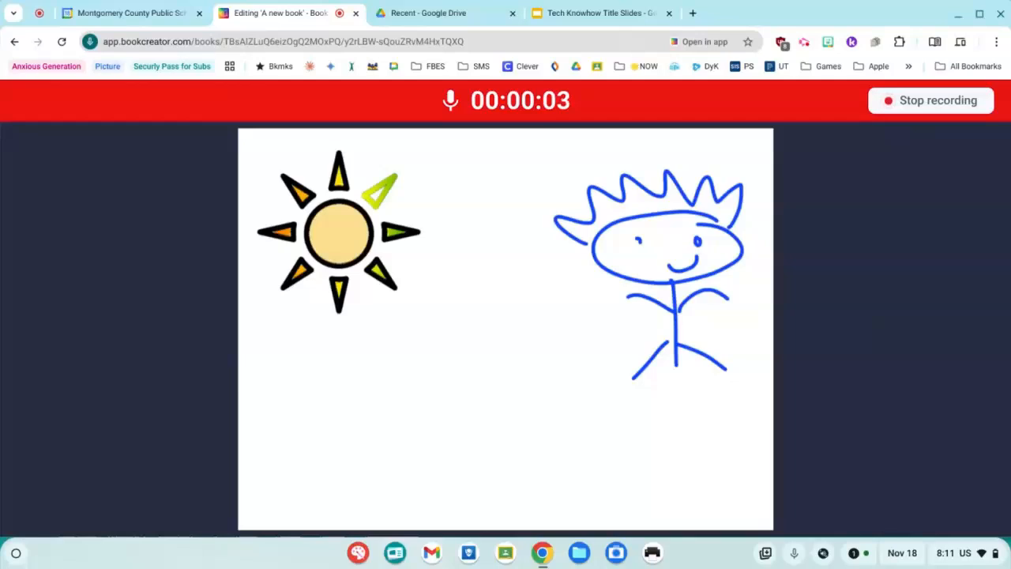
click(923, 109)
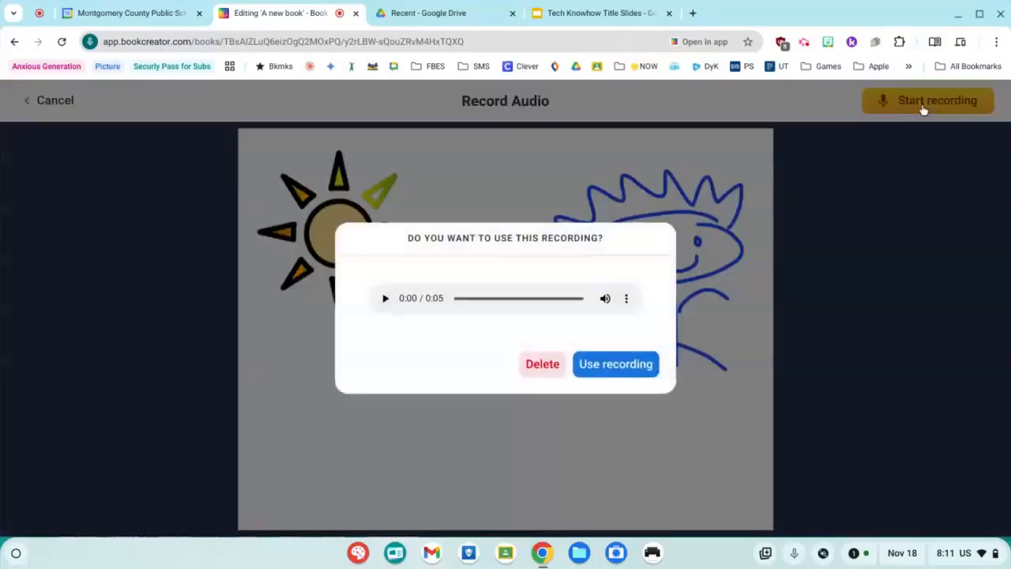
click(385, 299)
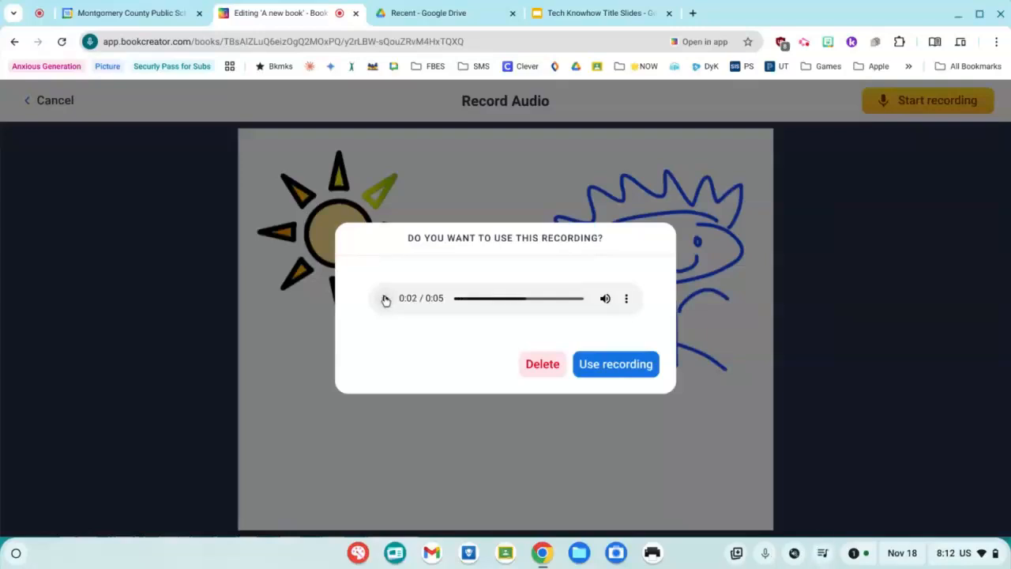
click(616, 364)
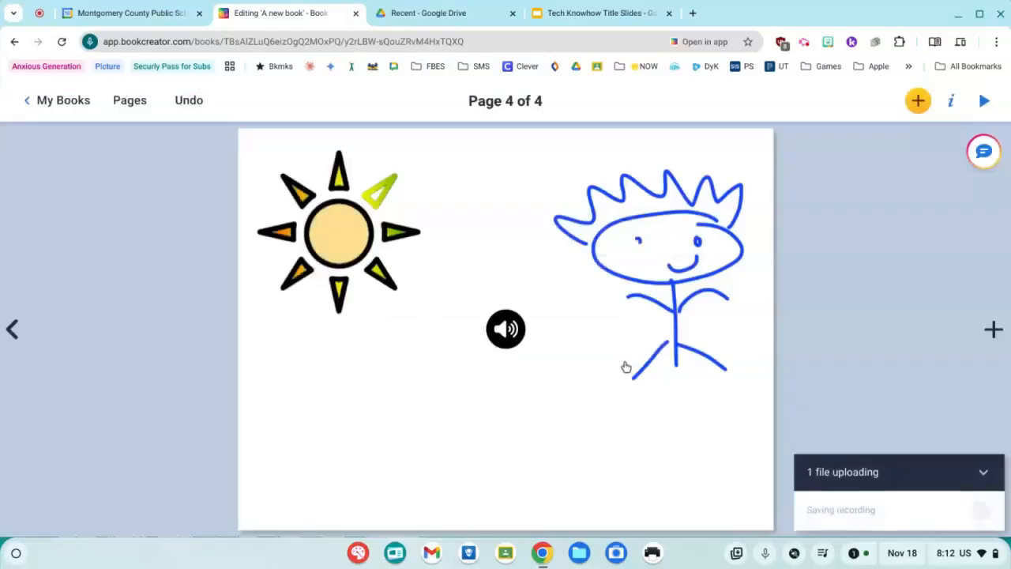
click(506, 335)
drag(506, 335, 300, 461)
- Add page 5 to the book and insert the animated sunglasses emoji on it
click(994, 330)
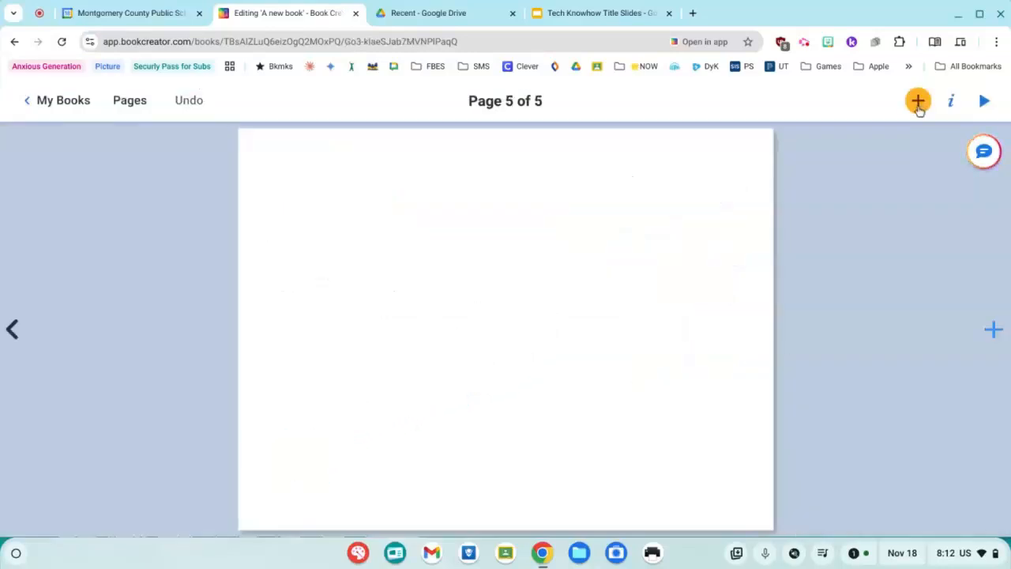
click(918, 102)
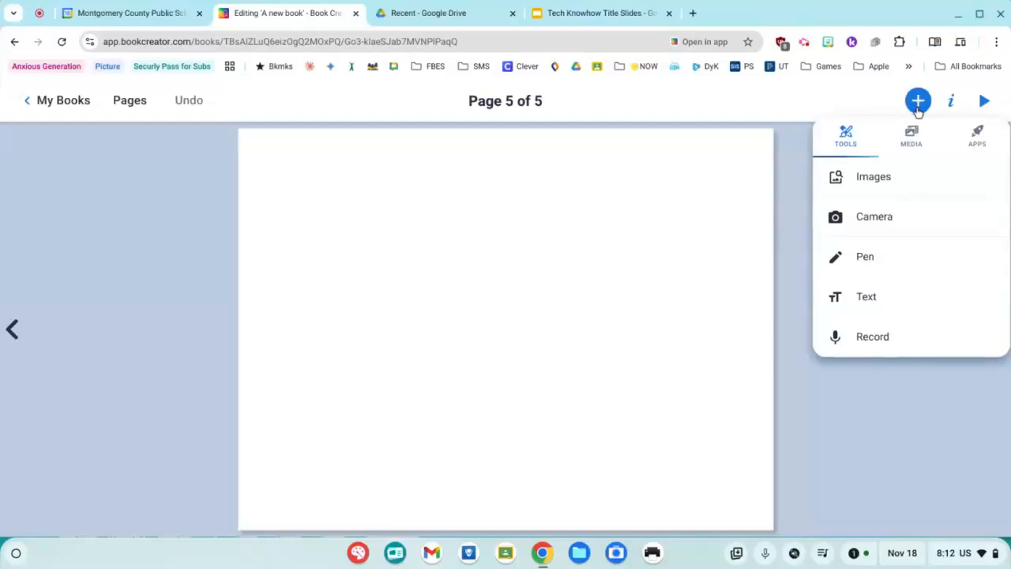
click(977, 136)
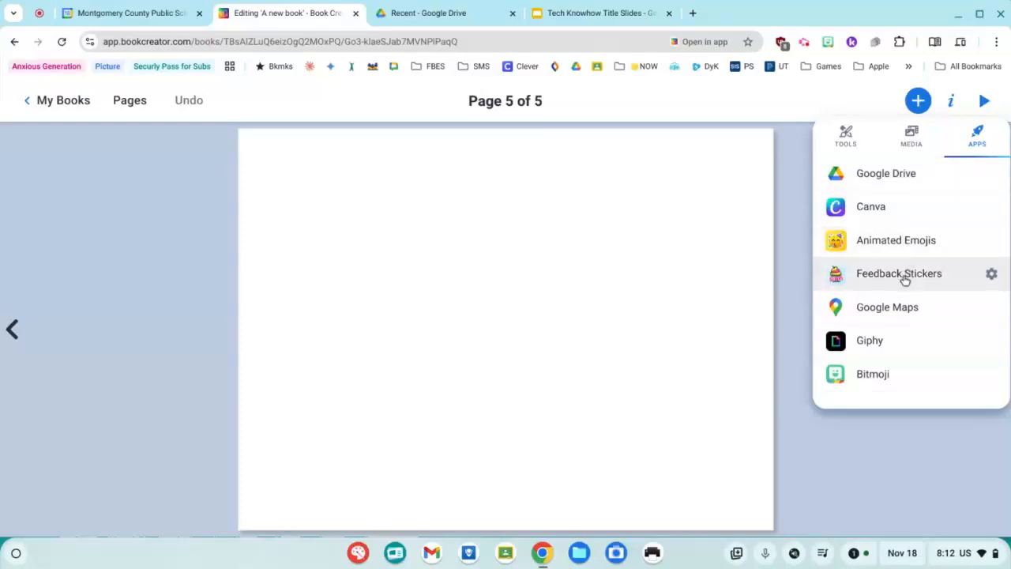
click(899, 243)
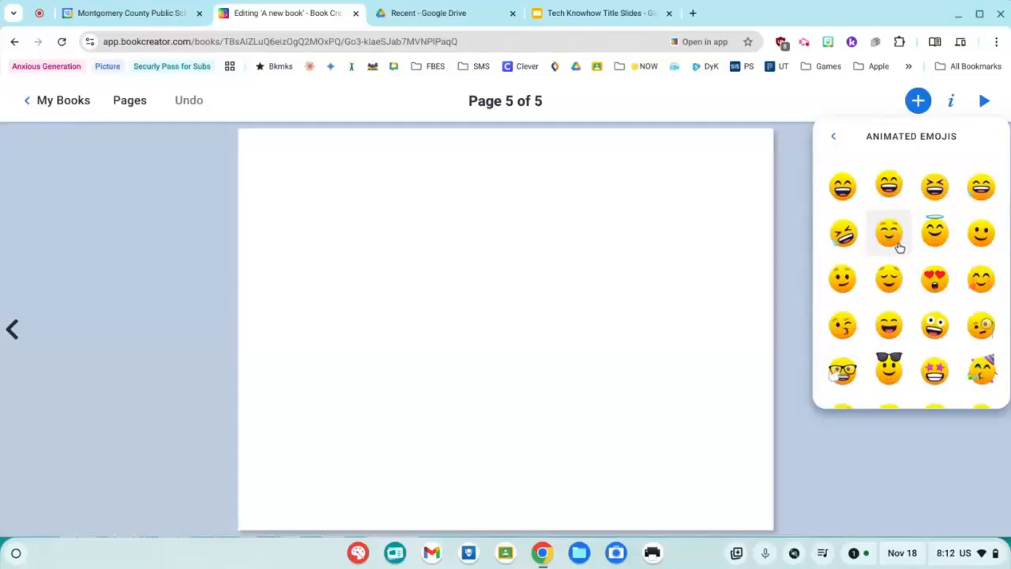
click(888, 372)
- Insert the "I LOVE YOU" bunny GIF from Giphy and place it at the lower right of page 5
click(918, 101)
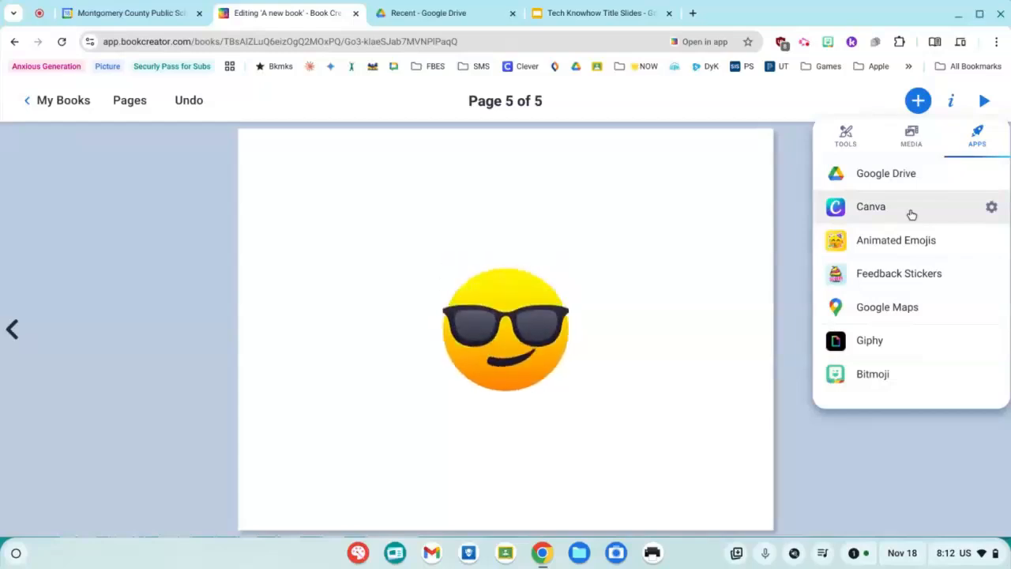
click(886, 348)
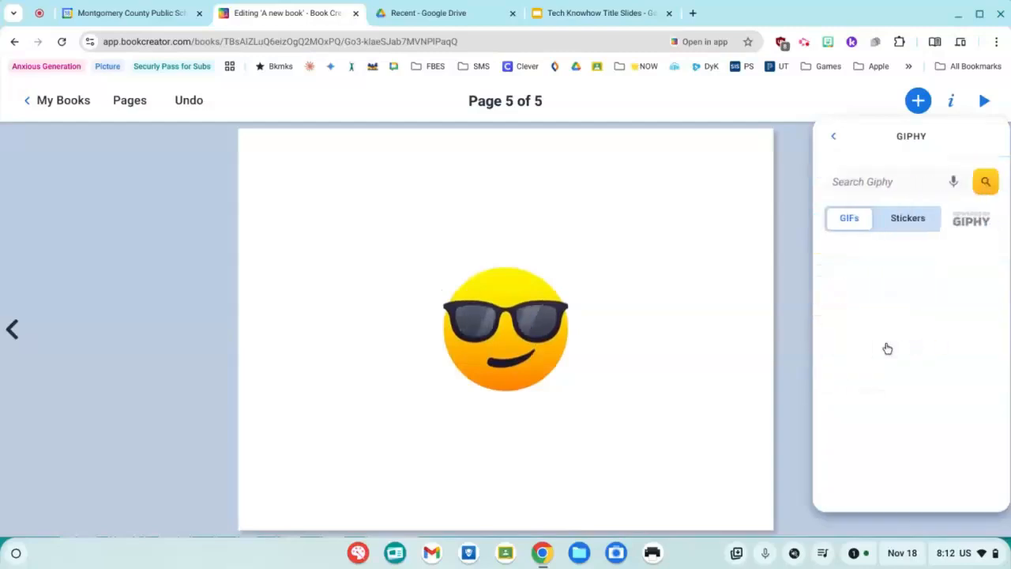
scroll(886, 347, down, 2)
click(862, 371)
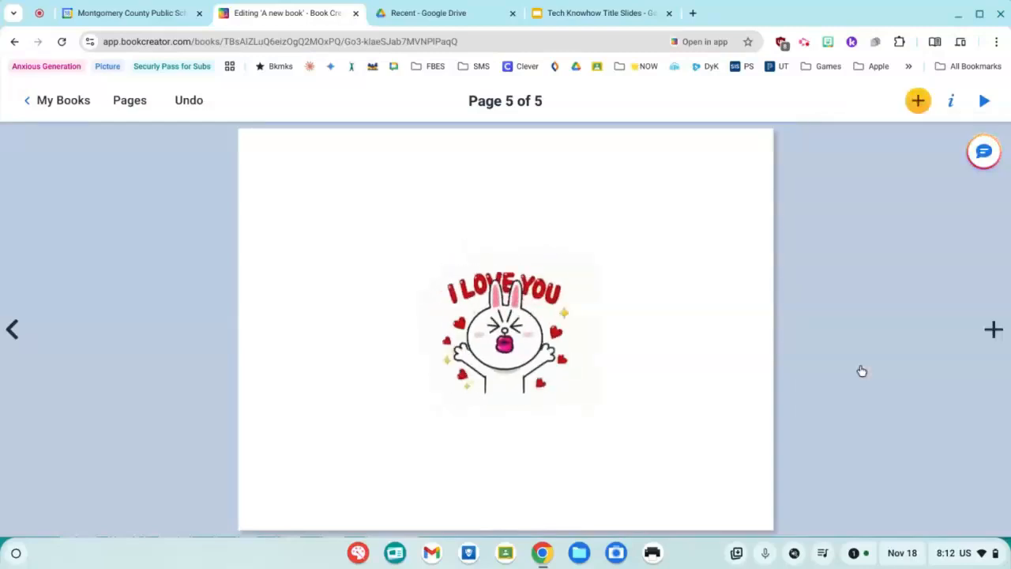
drag(500, 360, 649, 452)
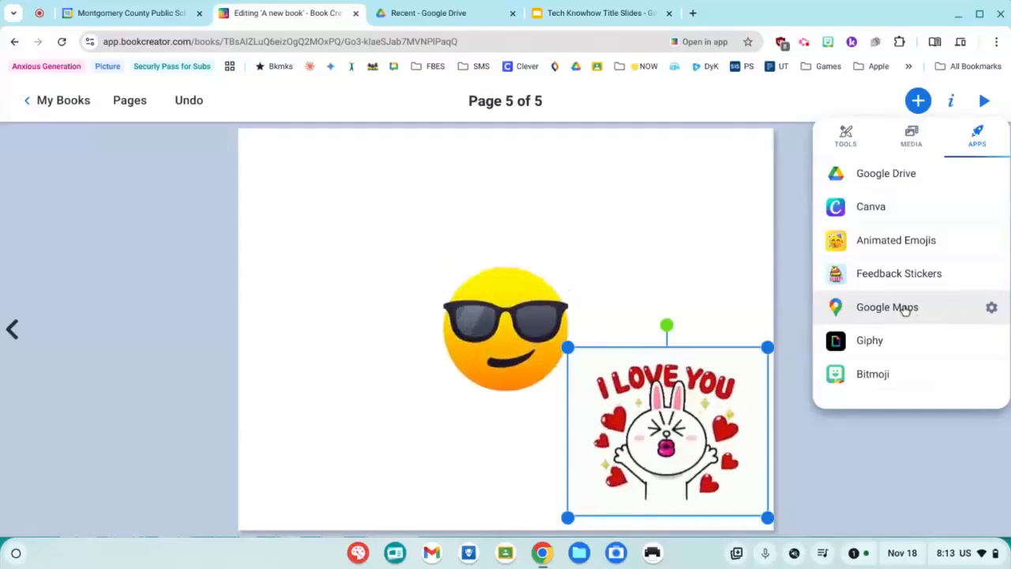
- Search Google Maps for Virginia, frame the whole state and add the map to page 5
click(906, 308)
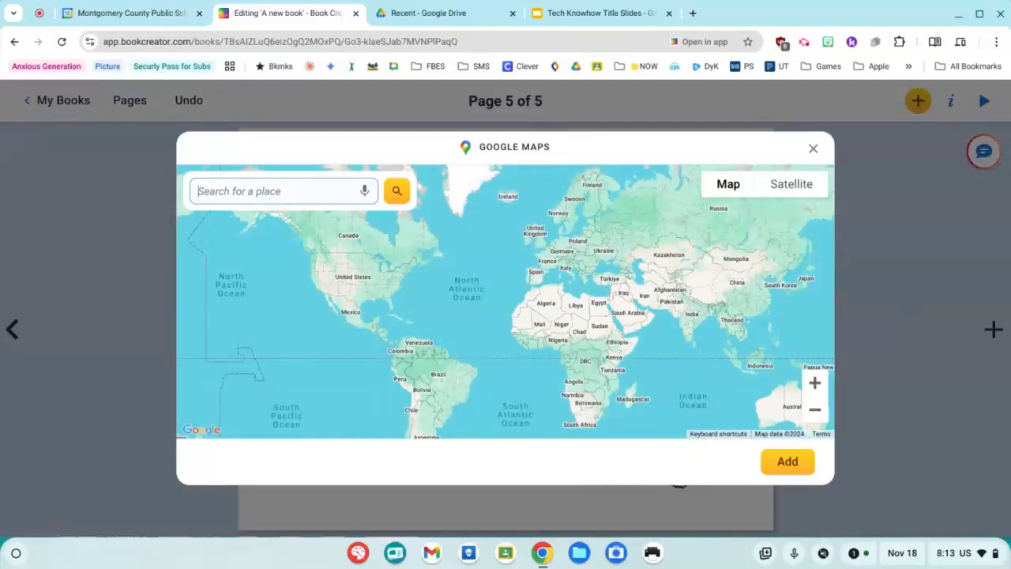
text(Virginia)
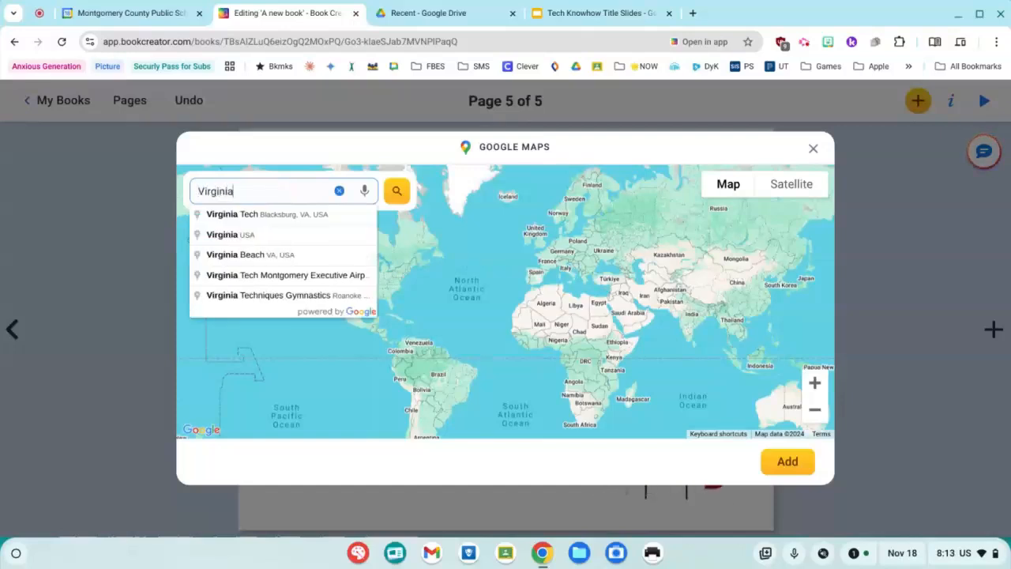
click(278, 237)
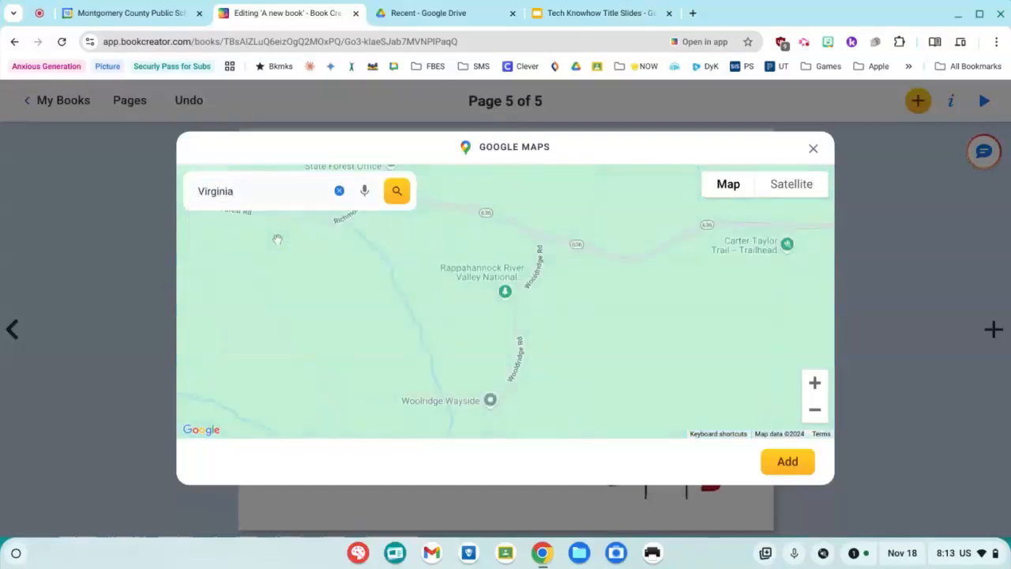
scroll(461, 318, down, 5)
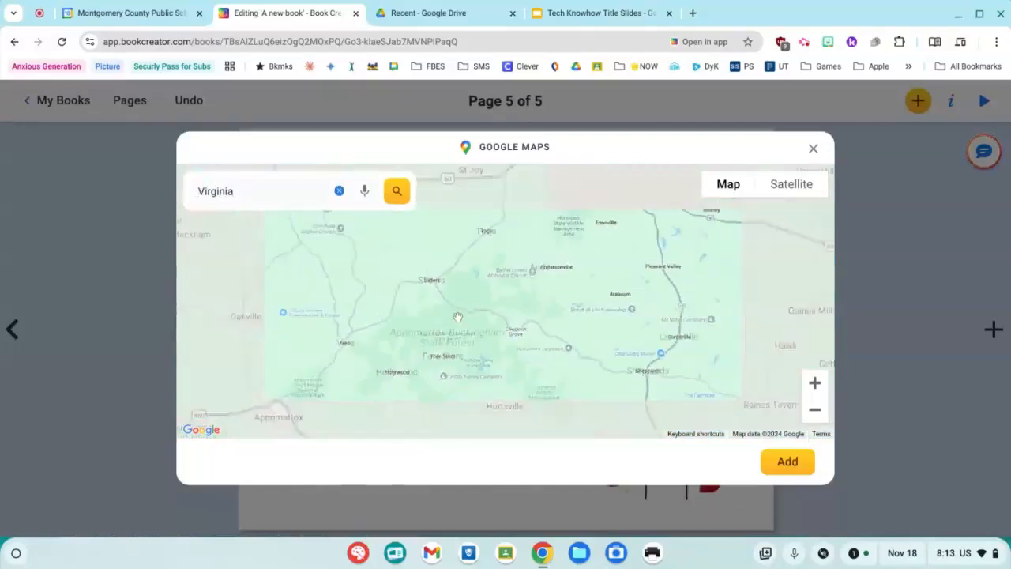
scroll(458, 317, down, 3)
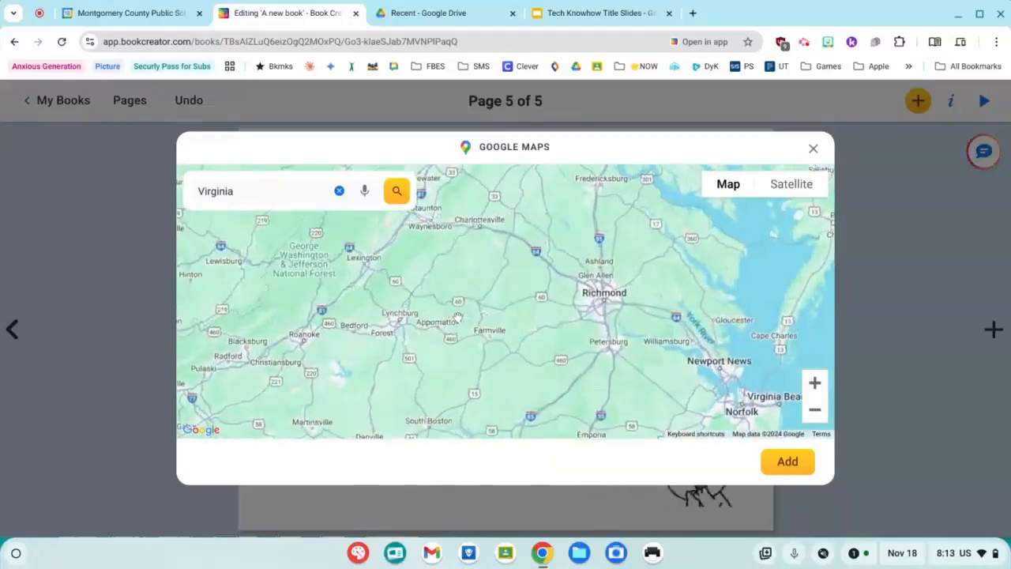
click(790, 462)
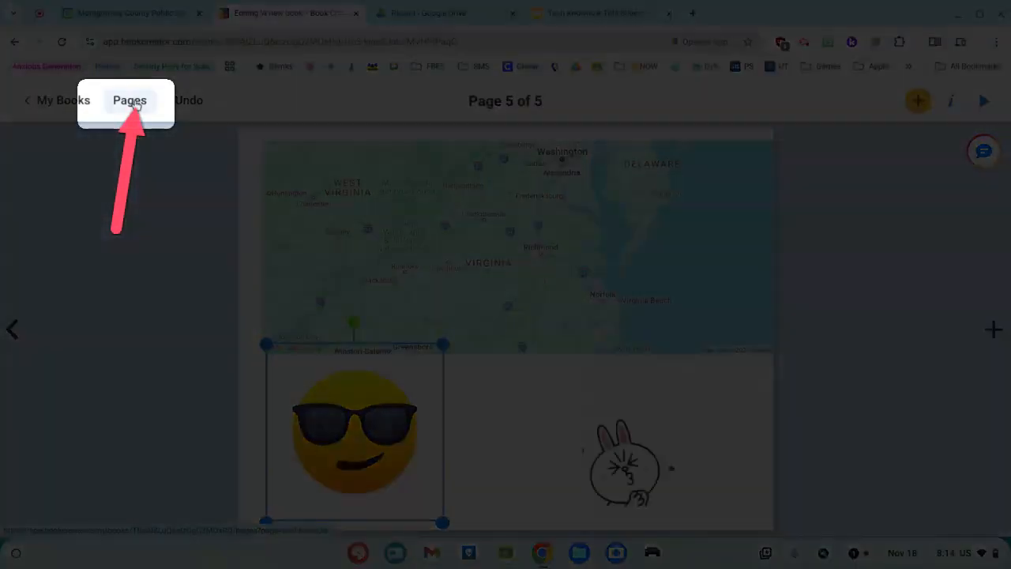
- Reorder the book's pages so the dog page follows the camera picture page, and return to page 5
click(133, 103)
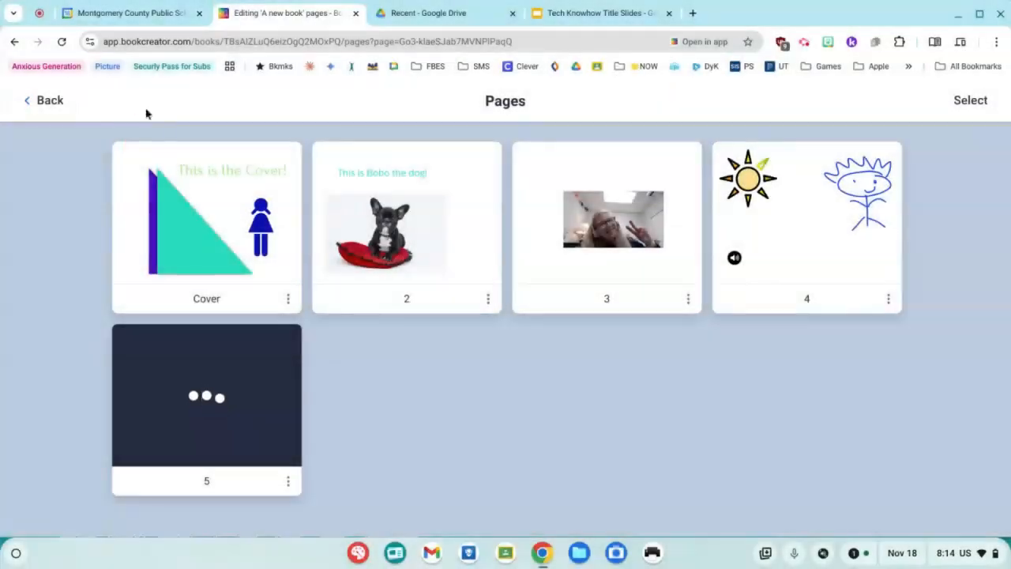
drag(452, 162, 624, 221)
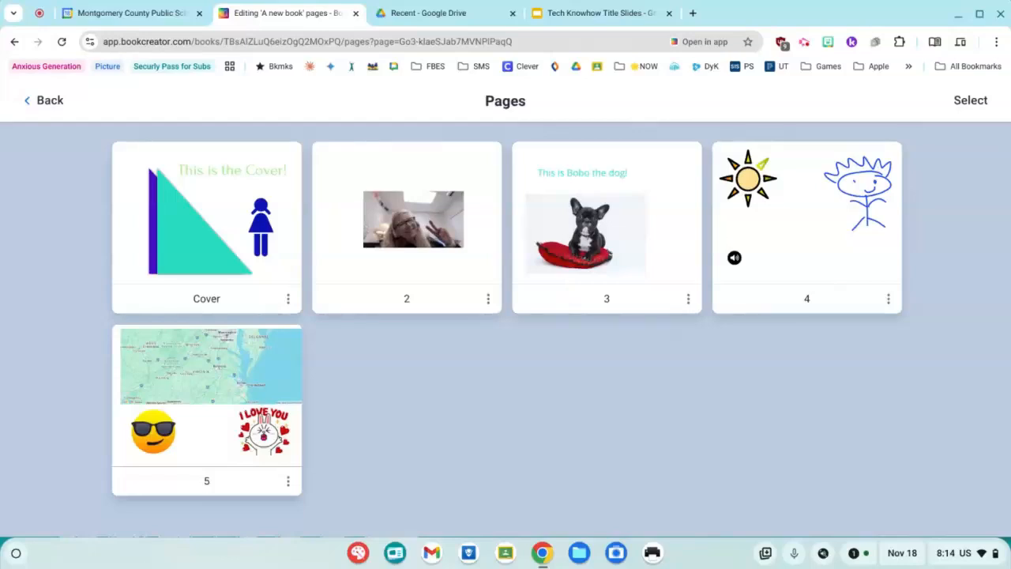
click(49, 100)
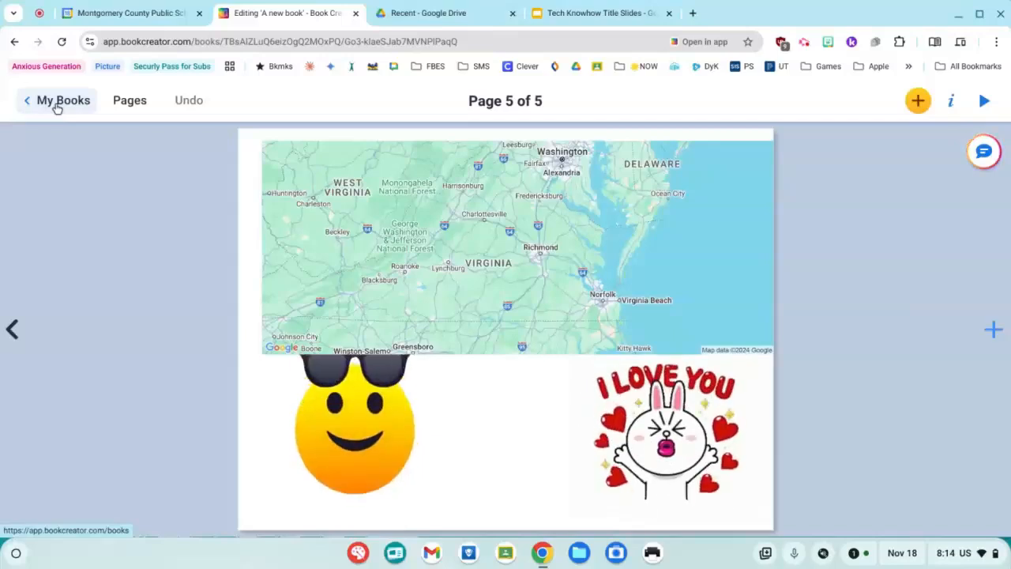
- Return to the book library and examine the new book's management, sharing and online publishing options
click(57, 104)
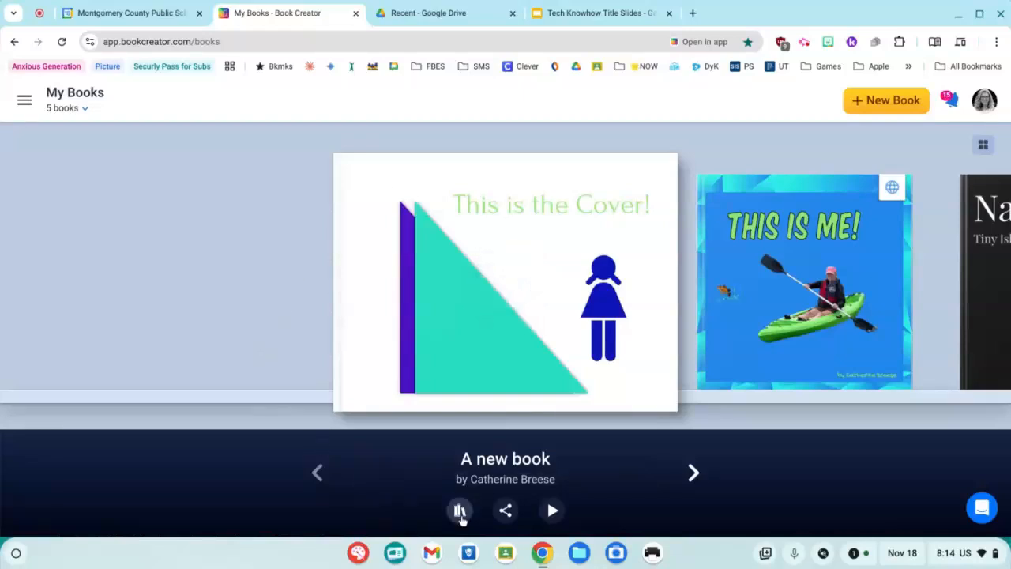
click(460, 511)
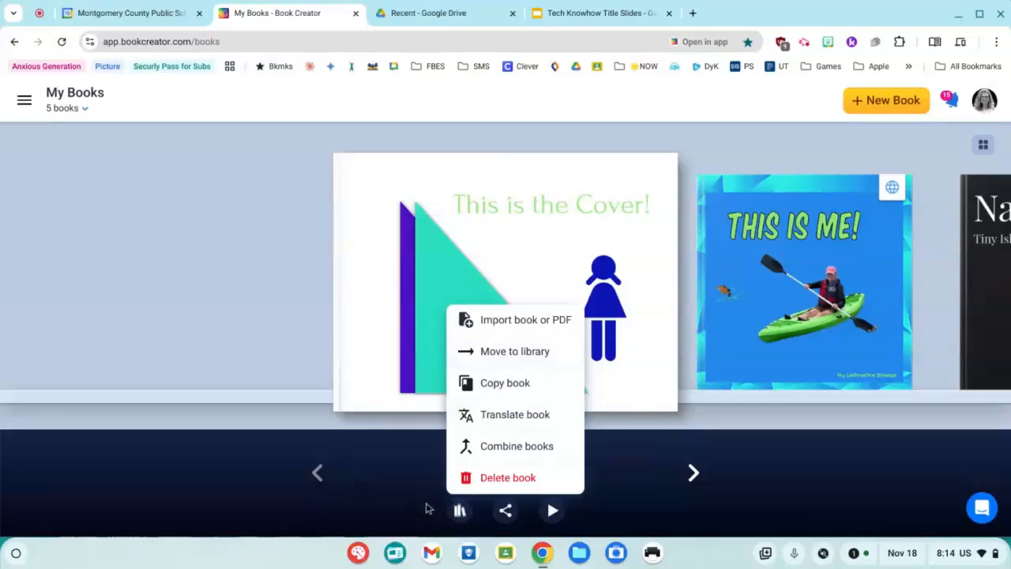
click(505, 511)
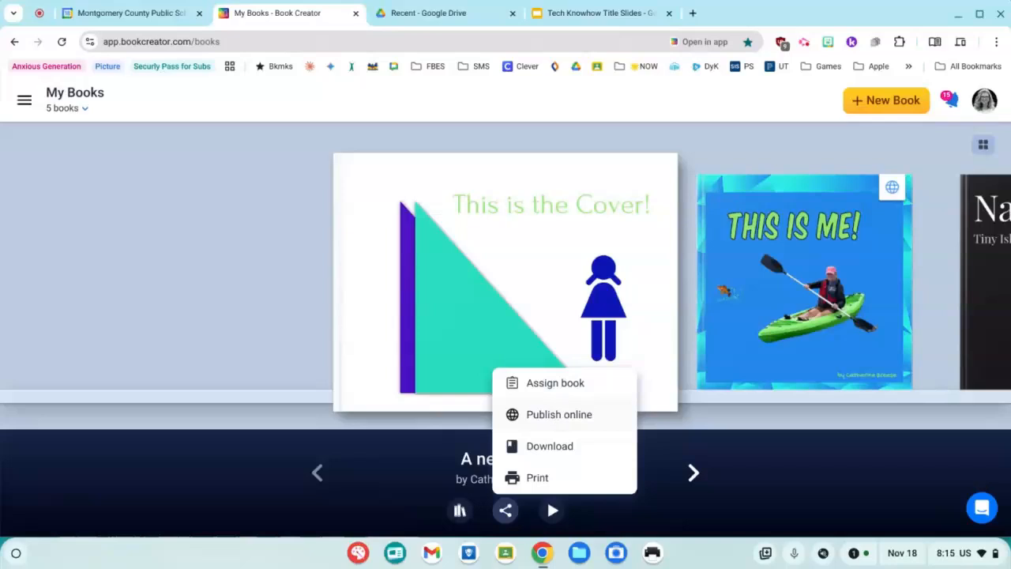
click(558, 414)
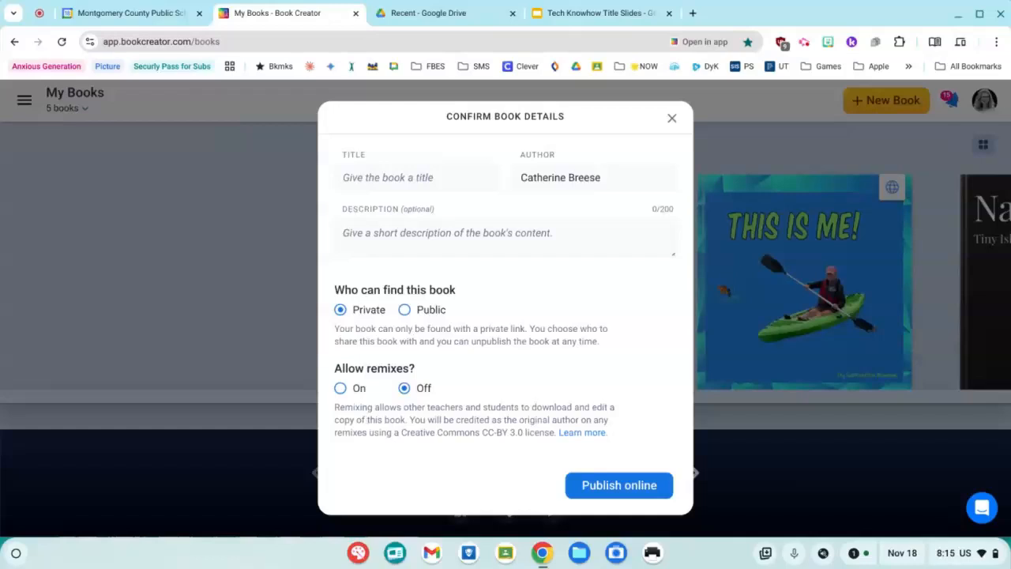
click(610, 486)
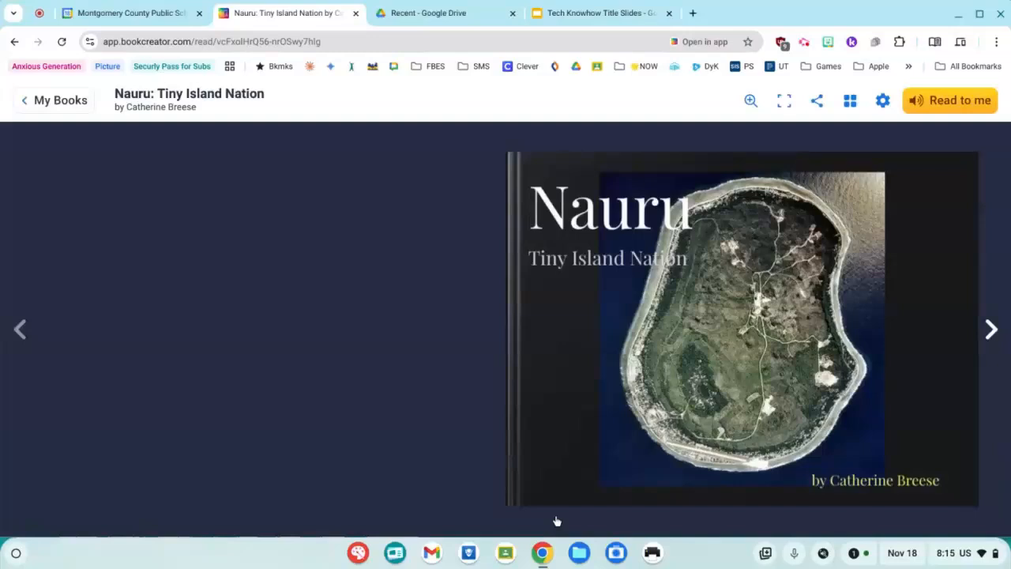
- Page forward through the book "Nauru: Tiny Island Nation" in reading view
click(991, 330)
click(991, 331)
click(991, 330)
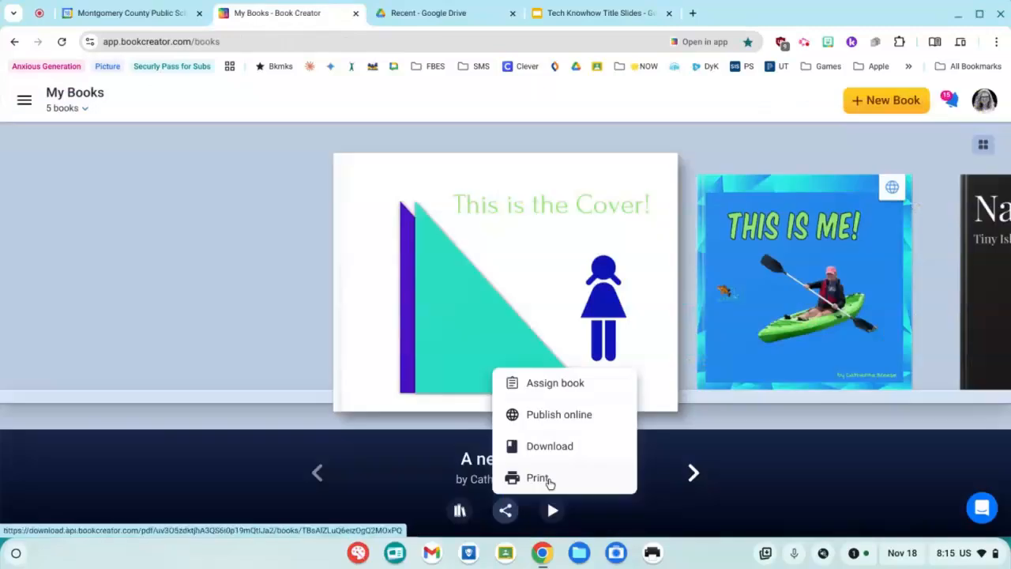
- Open the printable PDF of "A new book" and look through its pages
click(547, 480)
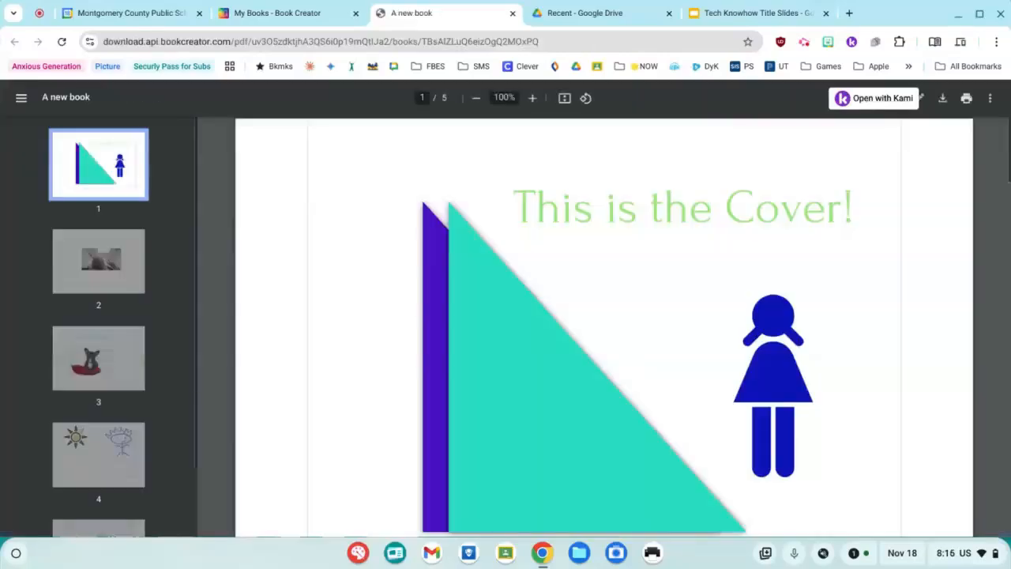
scroll(553, 407, down, 10)
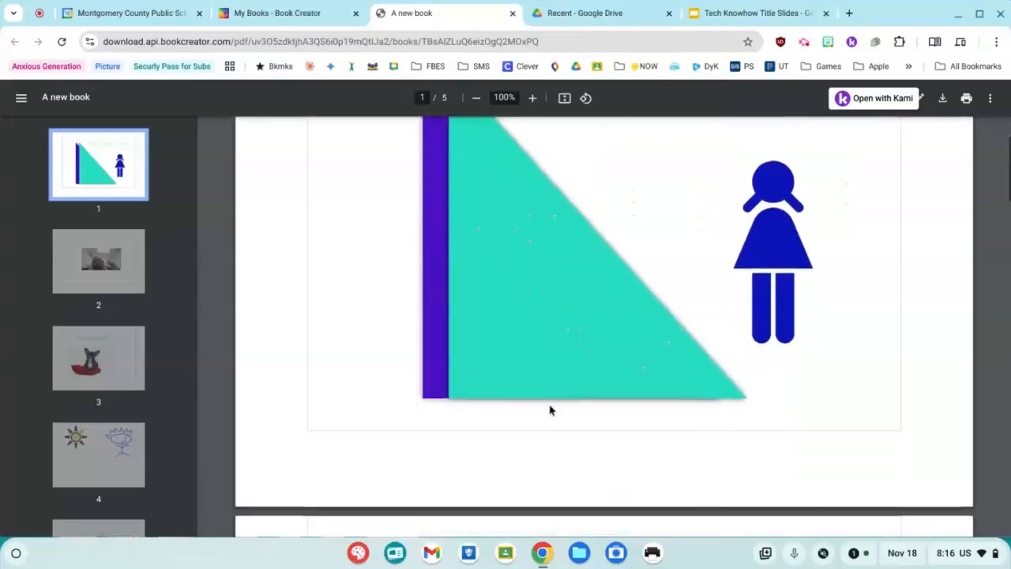
scroll(551, 409, down, 15)
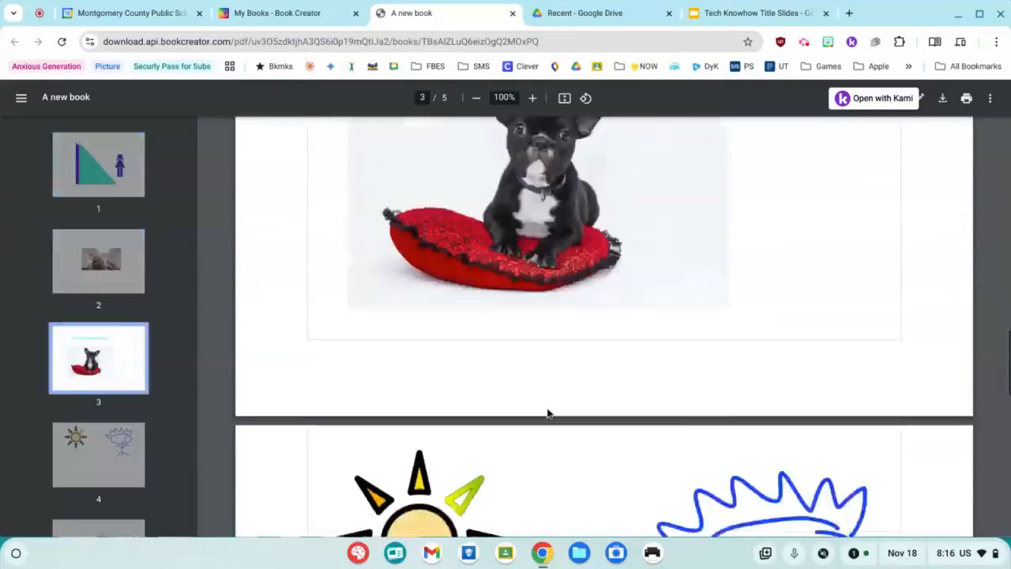